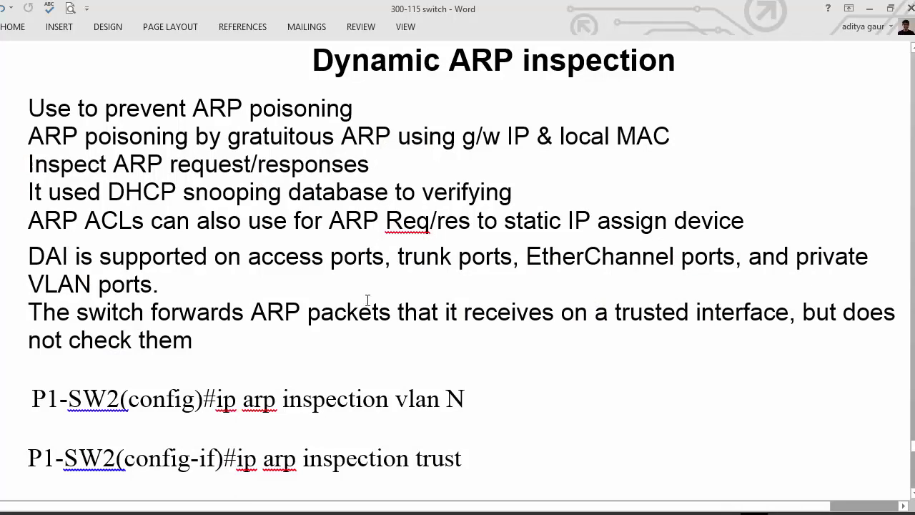
Highlight the ARP request/response and DHCP snooping database points, then tick Client2's g0/0 port in Paint
{"action": "left_click_drag", "start_coordinate": [29, 164], "coordinate": [323, 163]}
{"action": "left_click_drag", "start_coordinate": [116, 193], "coordinate": [515, 198]}
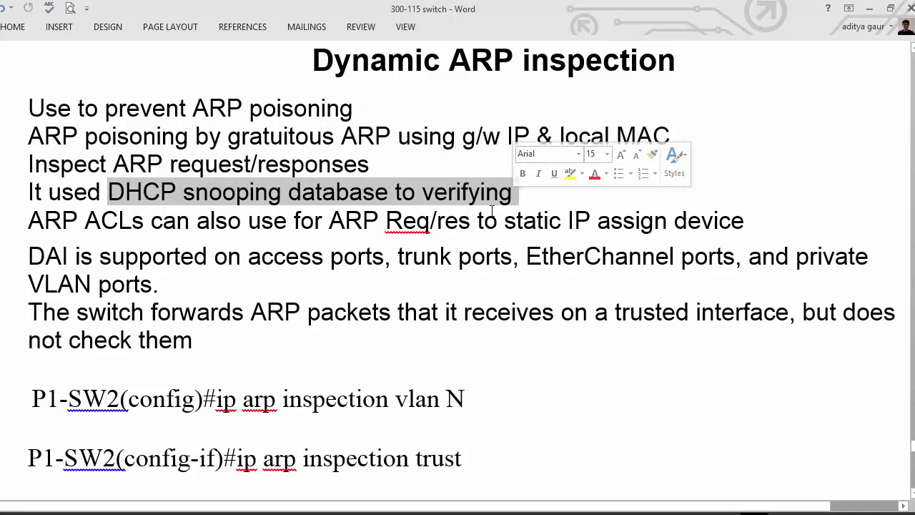
{"action": "left_click", "coordinate": [495, 215]}
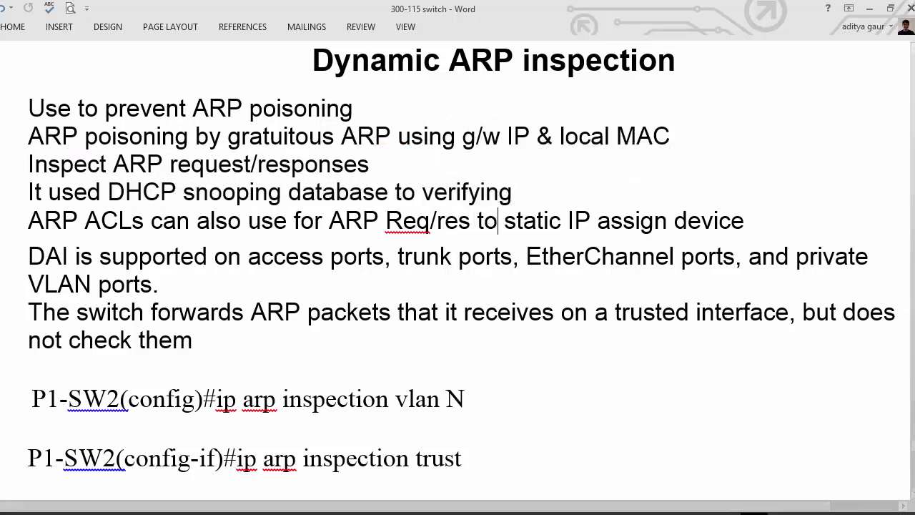
{"action": "left_click", "coordinate": [384, 510]}
{"action": "mouse_move", "coordinate": [258, 166]}
{"action": "left_mouse_down"}
{"action": "mouse_move", "coordinate": [279, 158]}
{"action": "mouse_move", "coordinate": [263, 153]}
{"action": "mouse_move", "coordinate": [286, 133]}
{"action": "left_mouse_up"}
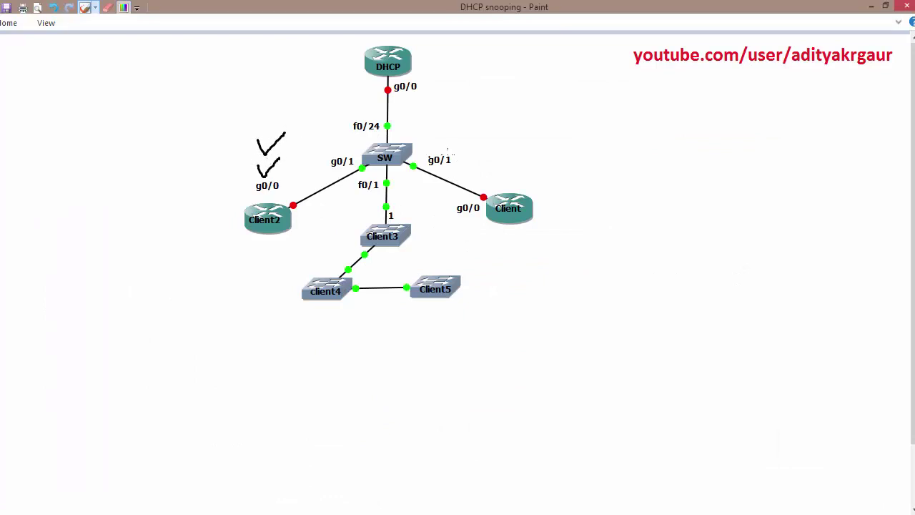
Sketch a pencil line from the SW switch and a large box at upper right, then return to Word
{"action": "left_click_drag", "start_coordinate": [405, 145], "coordinate": [476, 133]}
{"action": "mouse_move", "coordinate": [510, 79]}
{"action": "left_mouse_down"}
{"action": "mouse_move", "coordinate": [510, 130]}
{"action": "mouse_move", "coordinate": [527, 73]}
{"action": "mouse_move", "coordinate": [756, 68]}
{"action": "mouse_move", "coordinate": [653, 150]}
{"action": "mouse_move", "coordinate": [518, 154]}
{"action": "mouse_move", "coordinate": [512, 126]}
{"action": "left_mouse_up"}
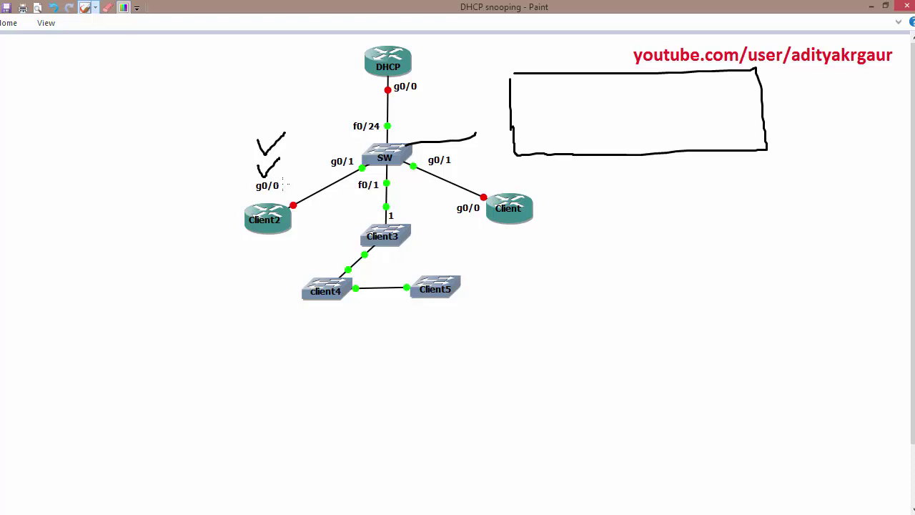
{"action": "left_click", "coordinate": [871, 6]}
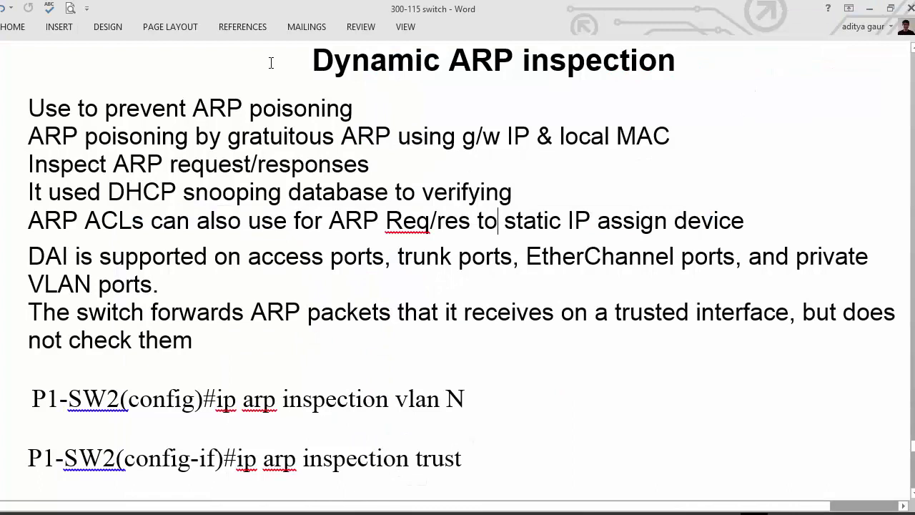
Highlight the ARP ACLs line in the notes, then bring the Paint diagram back up
{"action": "left_click_drag", "start_coordinate": [30, 218], "coordinate": [751, 224]}
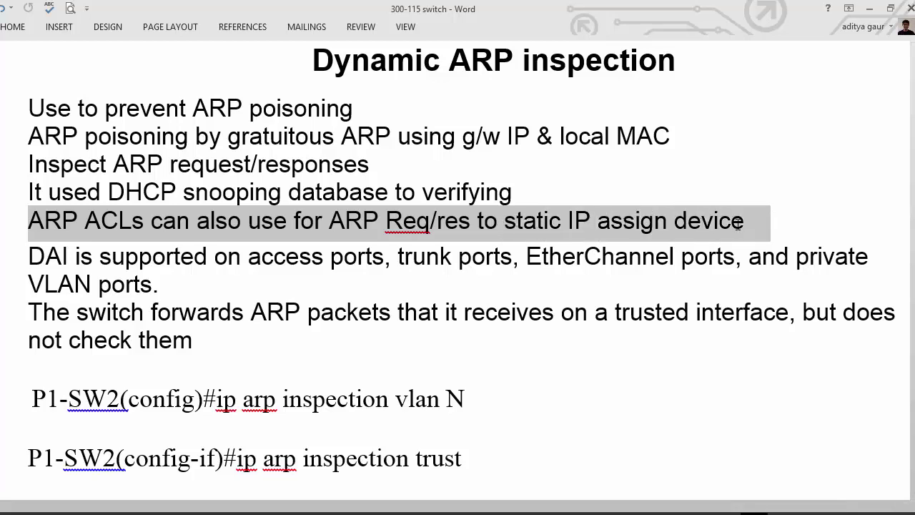
{"action": "left_click", "coordinate": [443, 472]}
{"action": "key", "text": "alt+Tab"}
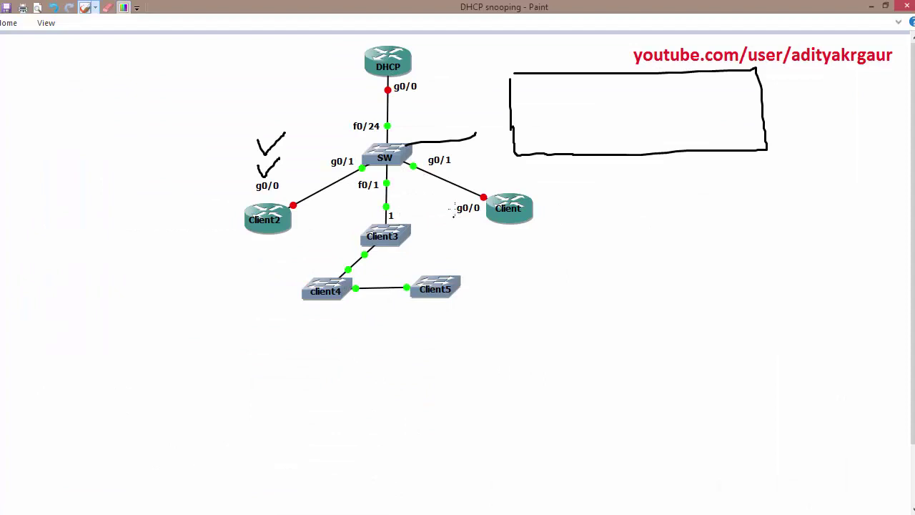
Tick the Client router and Client2's g0/0 port, and trace the path from DHCP down to SW
{"action": "left_click_drag", "start_coordinate": [501, 182], "coordinate": [536, 167]}
{"action": "left_click_drag", "start_coordinate": [246, 189], "coordinate": [275, 166]}
{"action": "left_click_drag", "start_coordinate": [380, 72], "coordinate": [359, 150]}
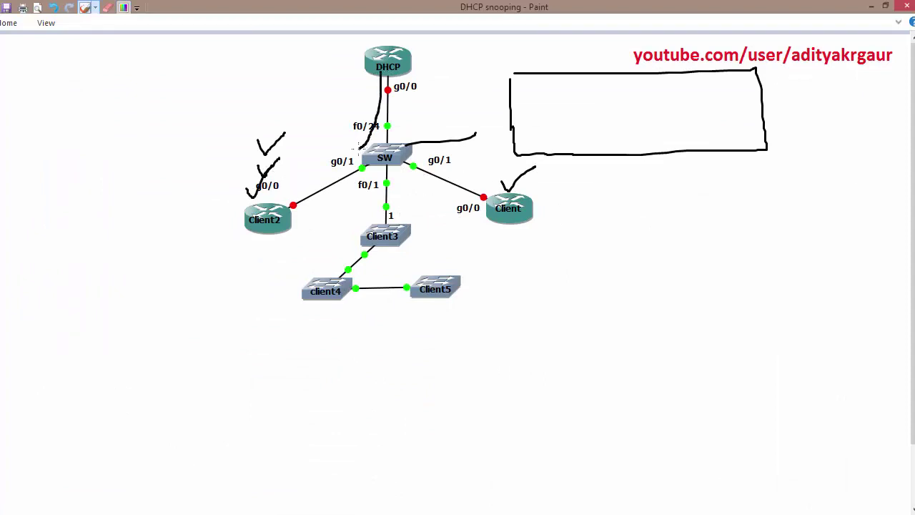
Circle Client3, cross out its f0/1 link with an arrow toward SW, then return to Word
{"action": "mouse_move", "coordinate": [414, 224]}
{"action": "left_mouse_down"}
{"action": "mouse_move", "coordinate": [356, 239]}
{"action": "mouse_move", "coordinate": [420, 236]}
{"action": "mouse_move", "coordinate": [404, 211]}
{"action": "mouse_move", "coordinate": [427, 215]}
{"action": "left_mouse_up"}
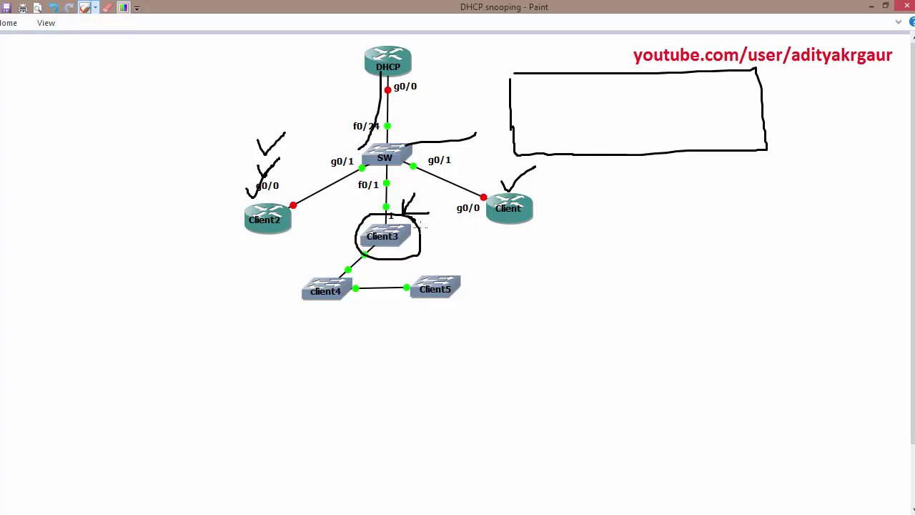
{"action": "left_click_drag", "start_coordinate": [383, 230], "coordinate": [413, 219]}
{"action": "mouse_move", "coordinate": [379, 186]}
{"action": "left_mouse_down"}
{"action": "mouse_move", "coordinate": [397, 202]}
{"action": "mouse_move", "coordinate": [378, 204]}
{"action": "left_mouse_up"}
{"action": "mouse_move", "coordinate": [377, 226]}
{"action": "left_mouse_down"}
{"action": "mouse_move", "coordinate": [380, 173]}
{"action": "mouse_move", "coordinate": [368, 184]}
{"action": "mouse_move", "coordinate": [387, 176]}
{"action": "left_mouse_up"}
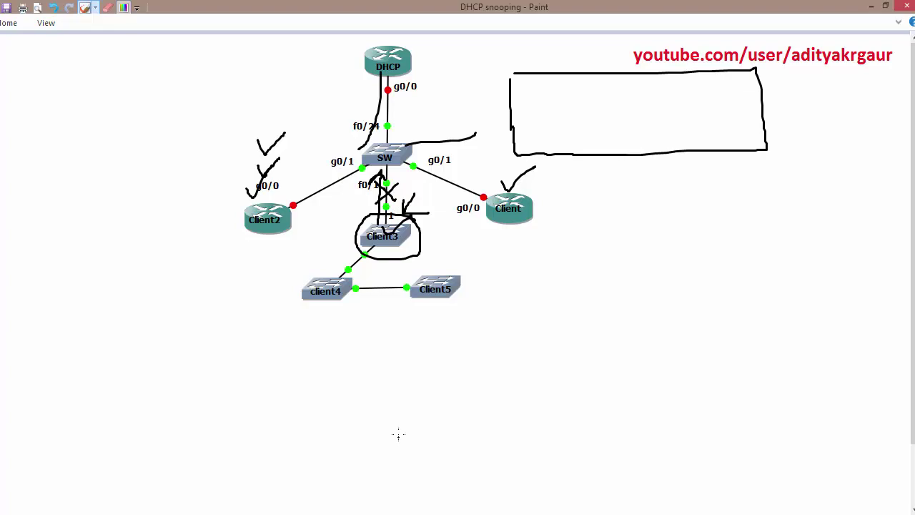
{"action": "key", "text": "alt+Tab"}
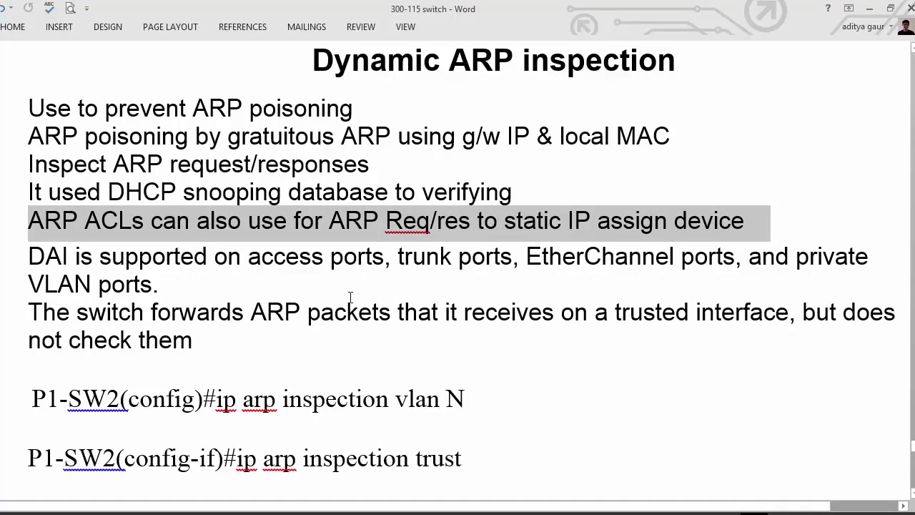
Highlight the words ARP ACLs and then the DAI supported-ports sentence
{"action": "left_click", "coordinate": [351, 296]}
{"action": "left_click_drag", "start_coordinate": [28, 220], "coordinate": [143, 227]}
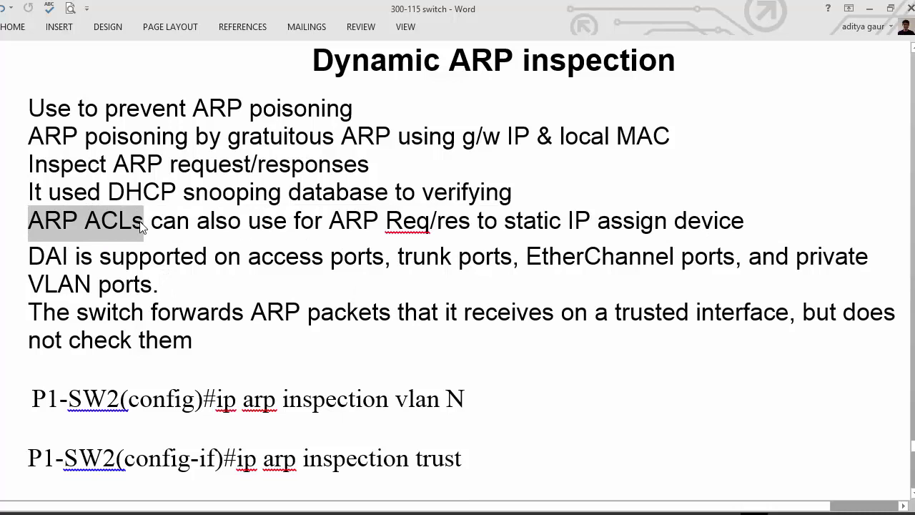
{"action": "left_click", "coordinate": [206, 262]}
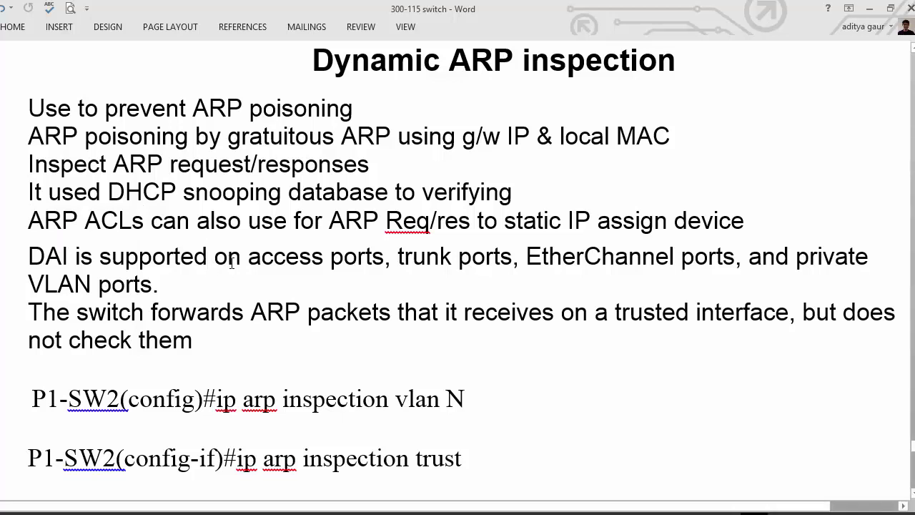
{"action": "scroll", "coordinate": [231, 264], "scroll_direction": "down", "scroll_amount": 2}
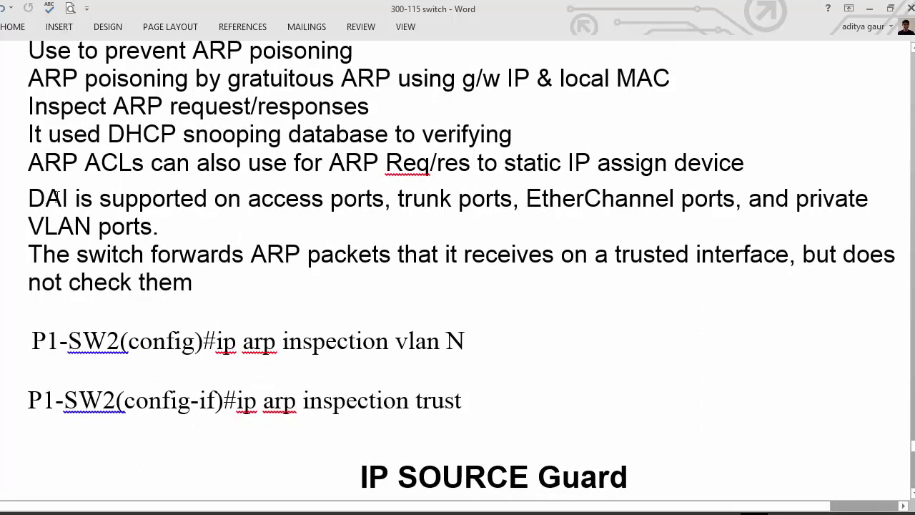
{"action": "left_click_drag", "start_coordinate": [28, 198], "coordinate": [181, 231]}
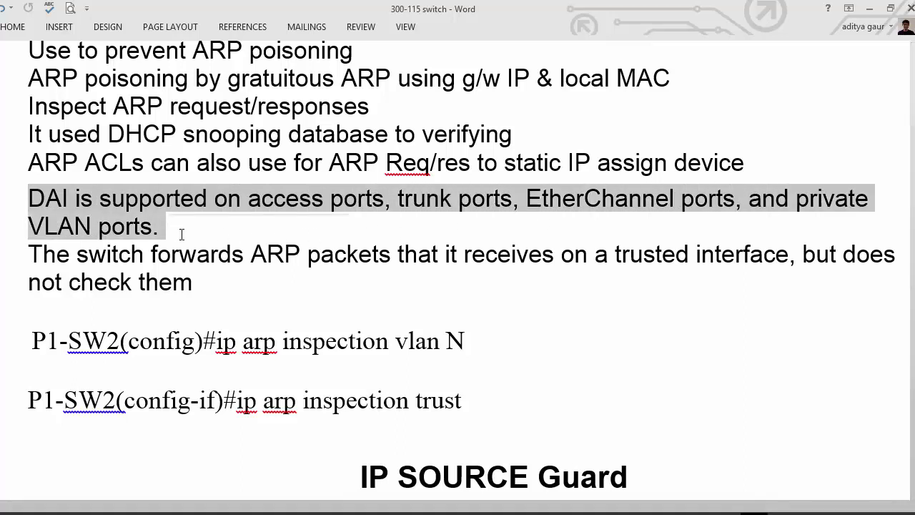
Highlight the ip arp inspection vlan command, its placeholder N, and the ip arp inspection trust command
{"action": "scroll", "coordinate": [368, 266], "scroll_direction": "down", "scroll_amount": 5}
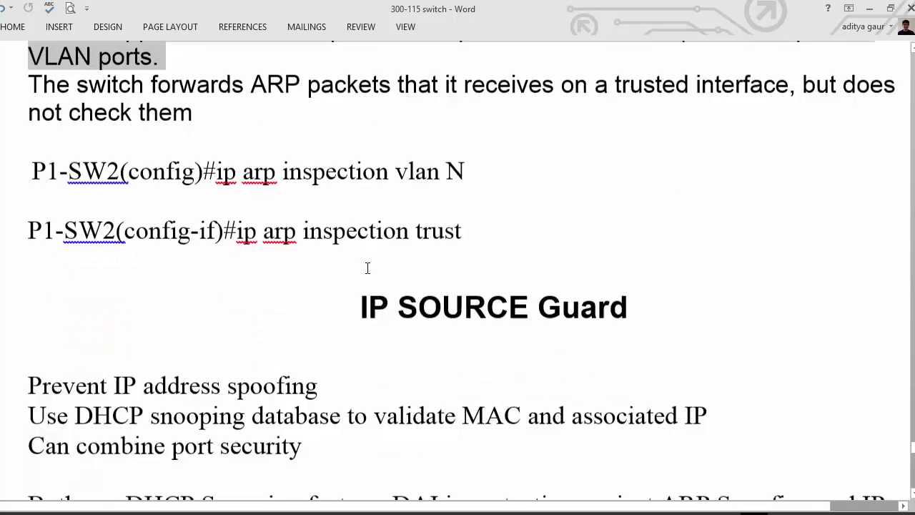
{"action": "left_click_drag", "start_coordinate": [216, 171], "coordinate": [464, 175]}
{"action": "left_click", "coordinate": [457, 201]}
{"action": "double_click", "coordinate": [465, 165]}
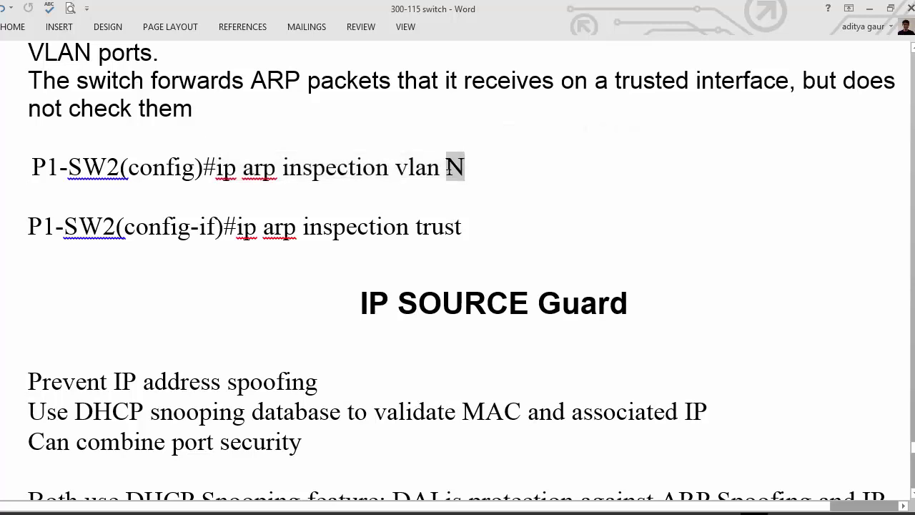
{"action": "left_click", "coordinate": [414, 252]}
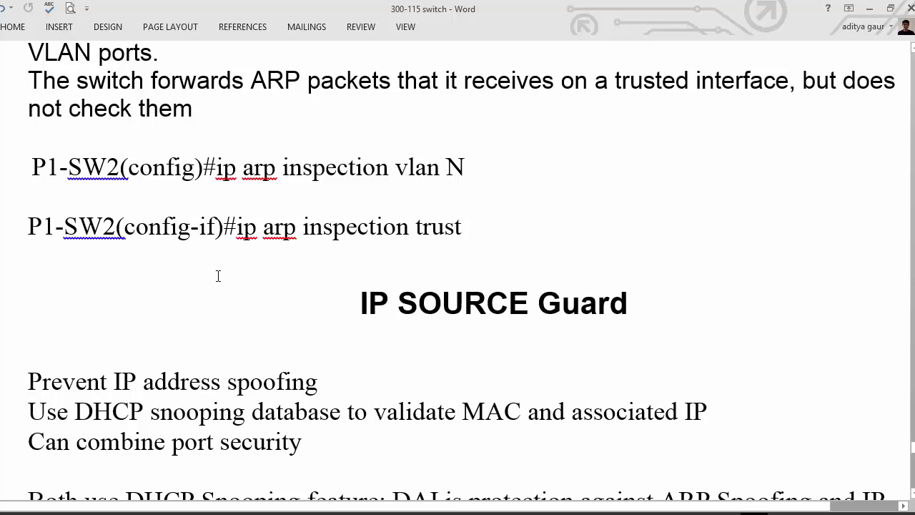
{"action": "double_click", "coordinate": [246, 226]}
{"action": "left_click_drag", "start_coordinate": [310, 226], "coordinate": [455, 237]}
{"action": "left_click", "coordinate": [399, 264]}
Undo the old annotations in Paint and draw a line from SW to a small circle and cloud
{"action": "key", "text": "alt+Tab"}
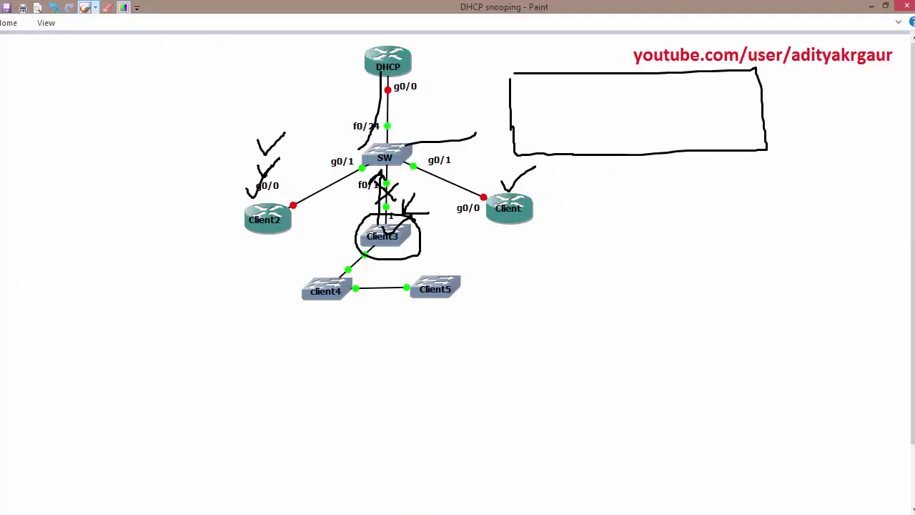
{"action": "key", "text": "ctrl+z"}
{"action": "key", "text": "ctrl+z"}
{"action": "key", "text": "ctrl+z"}
{"action": "key", "text": "ctrl+z"}
{"action": "key", "text": "ctrl+z"}
{"action": "key", "text": "ctrl+z"}
{"action": "key", "text": "ctrl+z"}
{"action": "key", "text": "ctrl+z"}
{"action": "key", "text": "ctrl+z"}
{"action": "key", "text": "ctrl+z"}
{"action": "key", "text": "ctrl+z"}
{"action": "key", "text": "ctrl+z"}
{"action": "key", "text": "ctrl+z"}
{"action": "key", "text": "ctrl+z"}
{"action": "key", "text": "ctrl+z"}
{"action": "mouse_move", "coordinate": [415, 141]}
{"action": "left_mouse_down"}
{"action": "mouse_move", "coordinate": [479, 107]}
{"action": "mouse_move", "coordinate": [500, 80]}
{"action": "mouse_move", "coordinate": [515, 95]}
{"action": "mouse_move", "coordinate": [612, 88]}
{"action": "mouse_move", "coordinate": [629, 128]}
{"action": "mouse_move", "coordinate": [586, 77]}
{"action": "mouse_move", "coordinate": [656, 84]}
{"action": "left_mouse_up"}
{"action": "left_click_drag", "start_coordinate": [693, 129], "coordinate": [652, 161]}
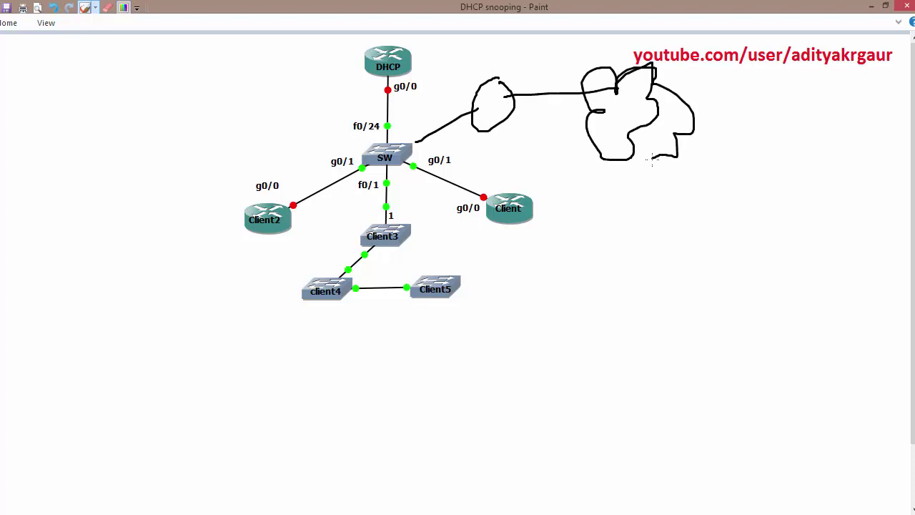
Add stray marks around SW and the DHCP–SW link, undo them, then return to Word
{"action": "left_click_drag", "start_coordinate": [421, 143], "coordinate": [410, 146]}
{"action": "mouse_move", "coordinate": [395, 114]}
{"action": "left_mouse_down"}
{"action": "mouse_move", "coordinate": [411, 129]}
{"action": "mouse_move", "coordinate": [390, 150]}
{"action": "left_mouse_up"}
{"action": "mouse_move", "coordinate": [302, 121]}
{"action": "left_mouse_down"}
{"action": "mouse_move", "coordinate": [321, 108]}
{"action": "mouse_move", "coordinate": [330, 122]}
{"action": "left_mouse_up"}
{"action": "left_click_drag", "start_coordinate": [385, 73], "coordinate": [379, 151]}
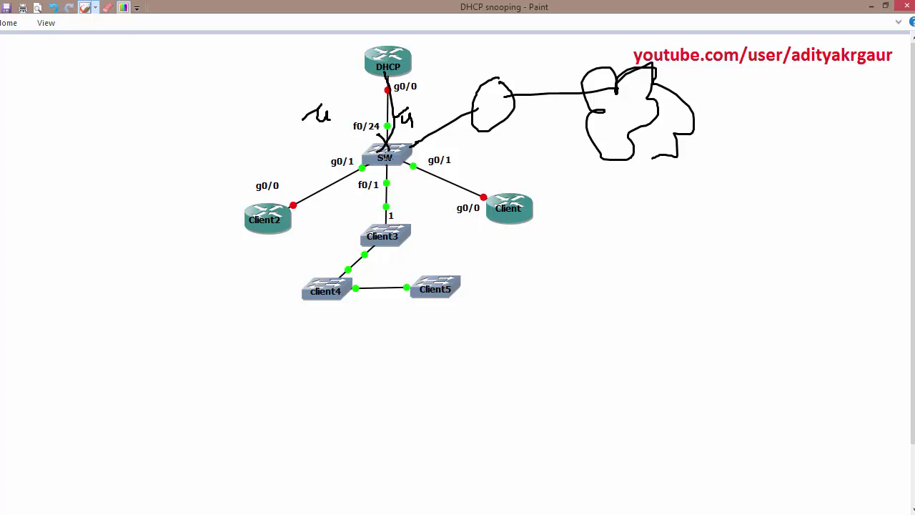
{"action": "key", "text": "ctrl+z"}
{"action": "key", "text": "ctrl+z"}
{"action": "key", "text": "ctrl+z"}
{"action": "key", "text": "ctrl+z"}
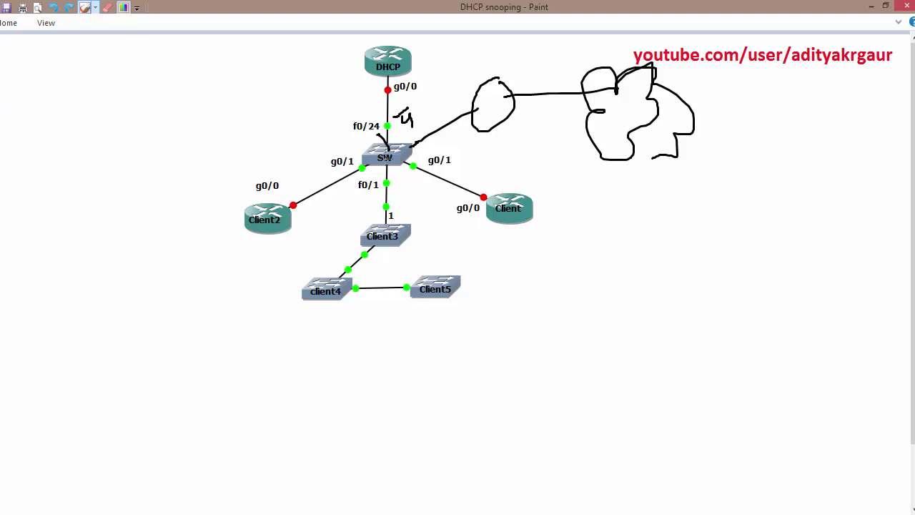
{"action": "key", "text": "ctrl+z"}
{"action": "key", "text": "ctrl+z"}
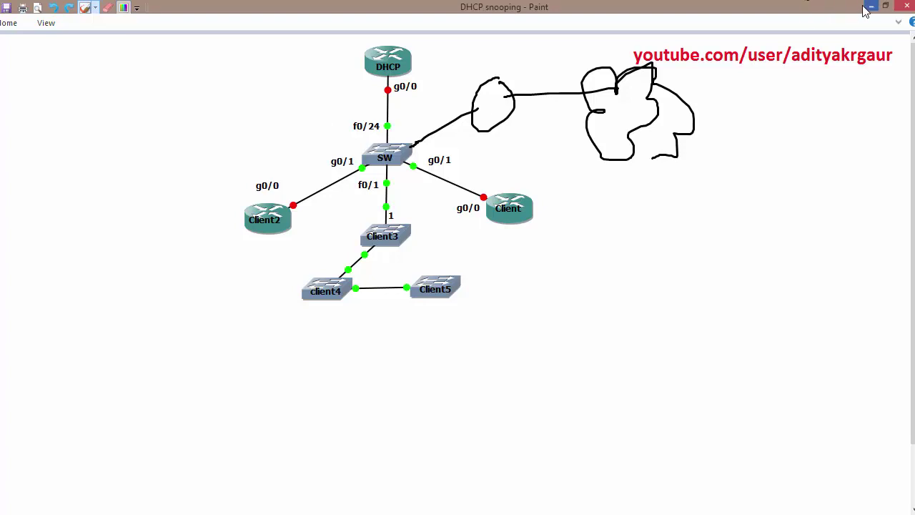
{"action": "key", "text": "alt+Tab"}
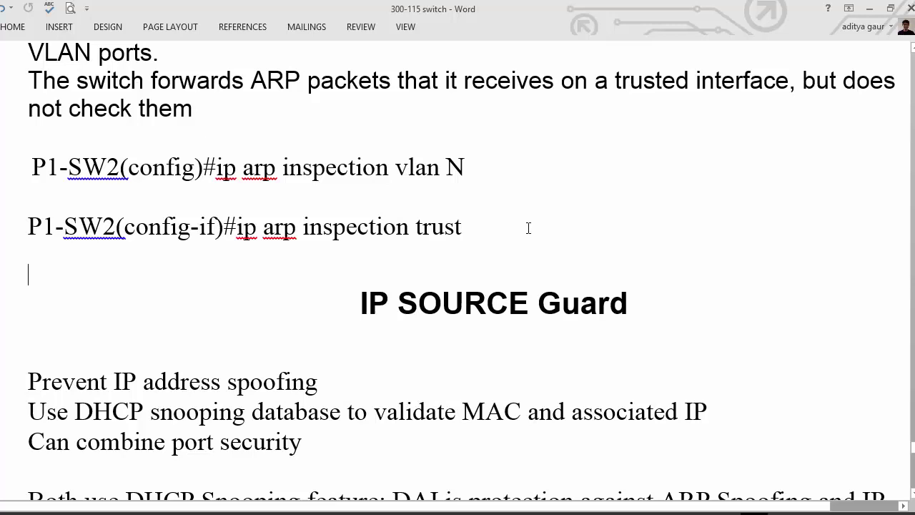
Tick the DHCP router and SW switch in Paint, undo both ticks, then bring up test.txt
{"action": "key", "text": "alt+Tab"}
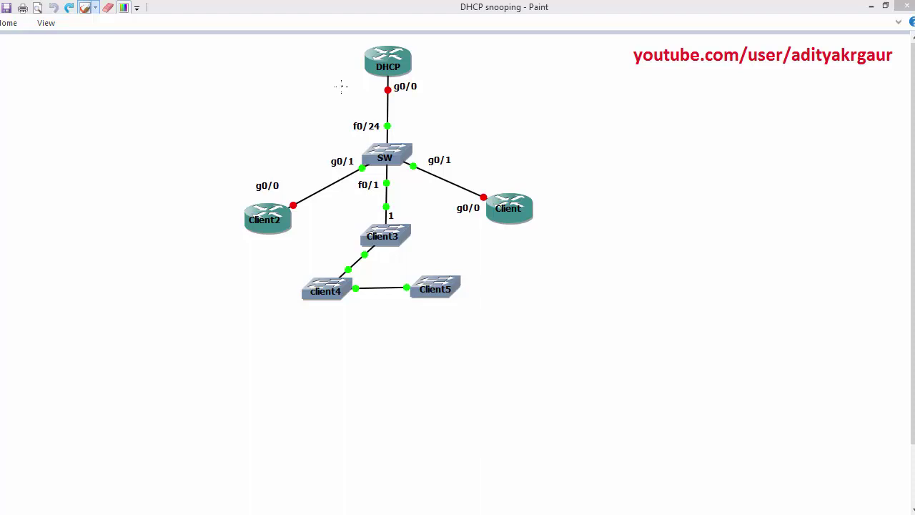
{"action": "left_click_drag", "start_coordinate": [342, 57], "coordinate": [381, 47]}
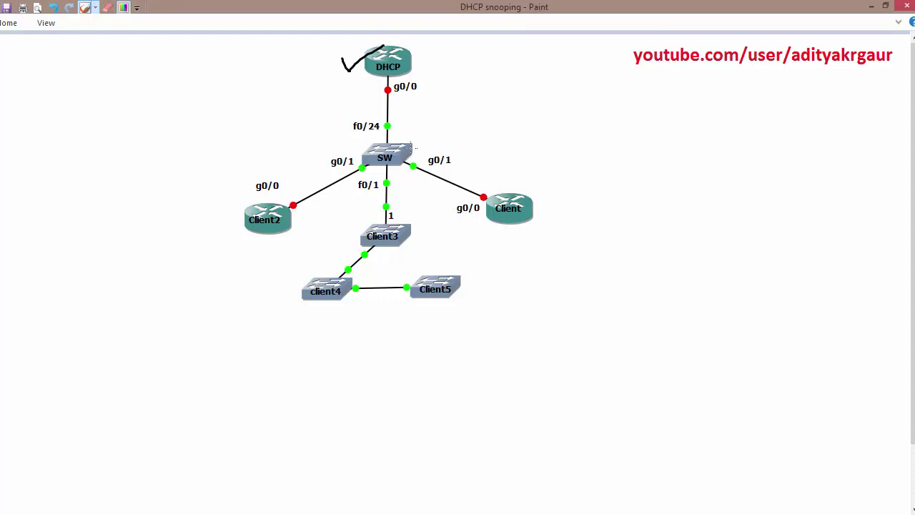
{"action": "left_click_drag", "start_coordinate": [416, 137], "coordinate": [458, 126]}
{"action": "key", "text": "ctrl+z"}
{"action": "key", "text": "ctrl+z"}
{"action": "key", "text": "alt+Tab"}
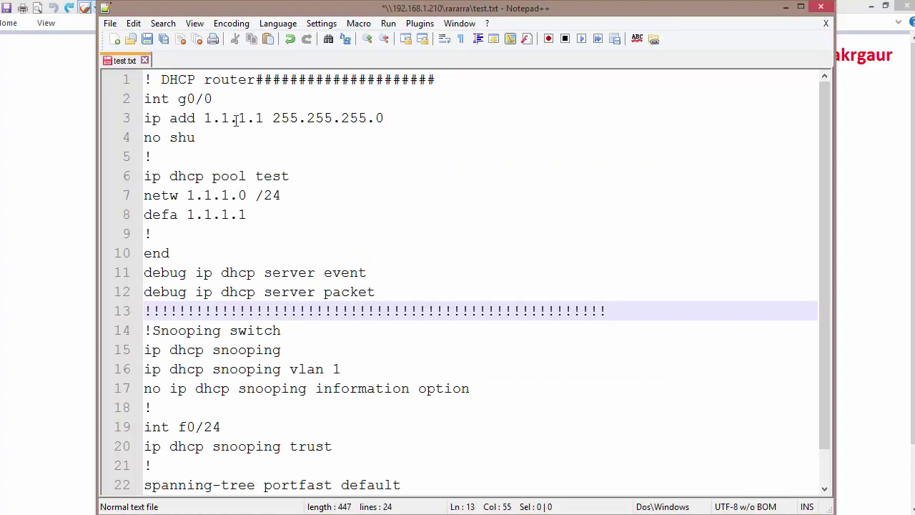
Select the DHCP router configuration, lines 2–12 of test.txt, and switch to the DHCP router console
{"action": "left_click_drag", "start_coordinate": [179, 98], "coordinate": [265, 119]}
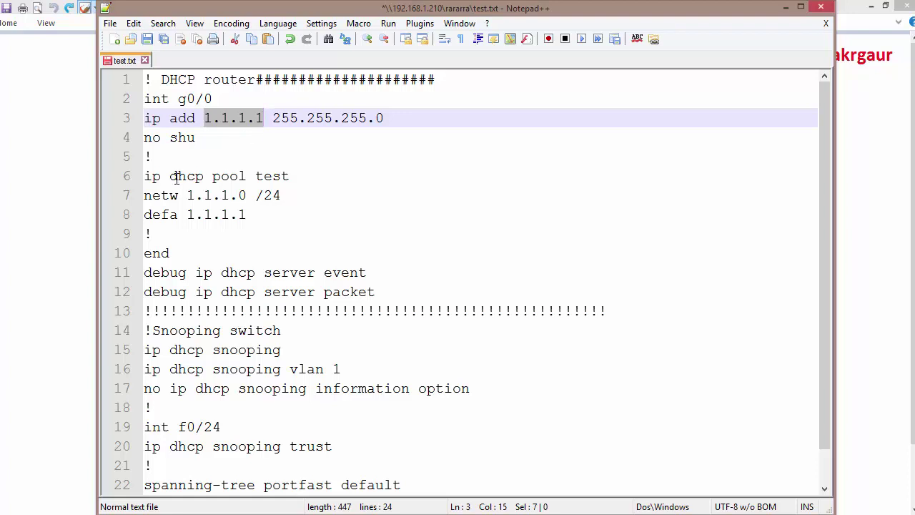
{"action": "left_click_drag", "start_coordinate": [145, 99], "coordinate": [388, 286]}
{"action": "key", "text": "ctrl+c"}
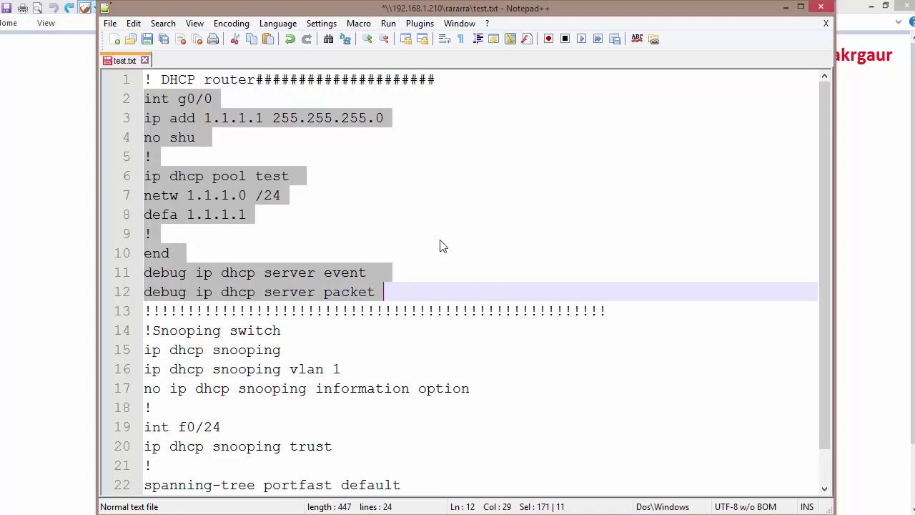
{"action": "key", "text": "alt+Tab"}
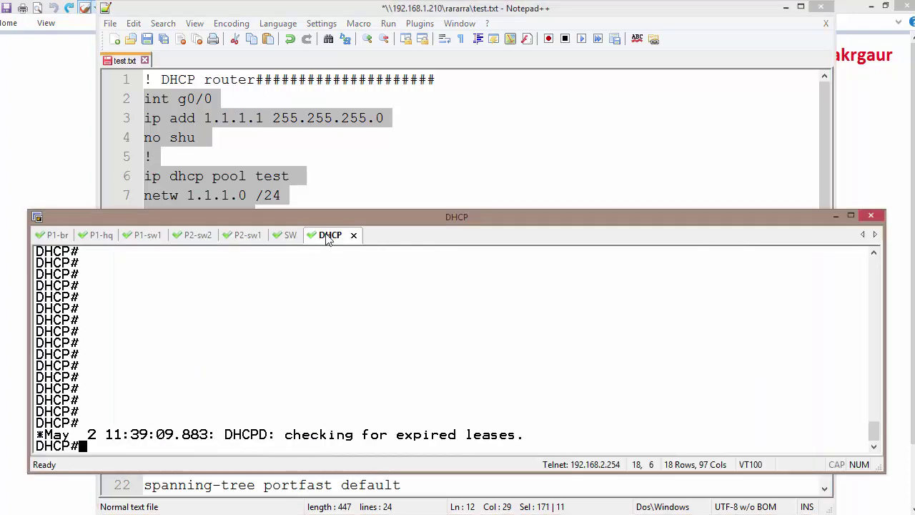
Enter config mode with 'c' and paste the g0/0 1.1.1.1, pool test and debug commands
{"action": "key", "text": "Return"}
{"action": "key", "text": "Return"}
{"action": "key", "text": "Return"}
{"action": "key", "text": "Return"}
{"action": "type", "text": "c"}
{"action": "key", "text": "Return"}
{"action": "key", "text": "Return"}
{"action": "key", "text": "Return"}
{"action": "key", "text": "Return"}
{"action": "key", "text": "Return"}
{"action": "key", "text": "Return"}
{"action": "key", "text": "Return"}
{"action": "key", "text": "Return"}
{"action": "key", "text": "Return"}
{"action": "key", "text": "Return"}
{"action": "key", "text": "Return"}
{"action": "key", "text": "Return"}
{"action": "key", "text": "Return"}
{"action": "key", "text": "Return"}
{"action": "key", "text": "Return"}
{"action": "key", "text": "Return"}
{"action": "key", "text": "Return"}
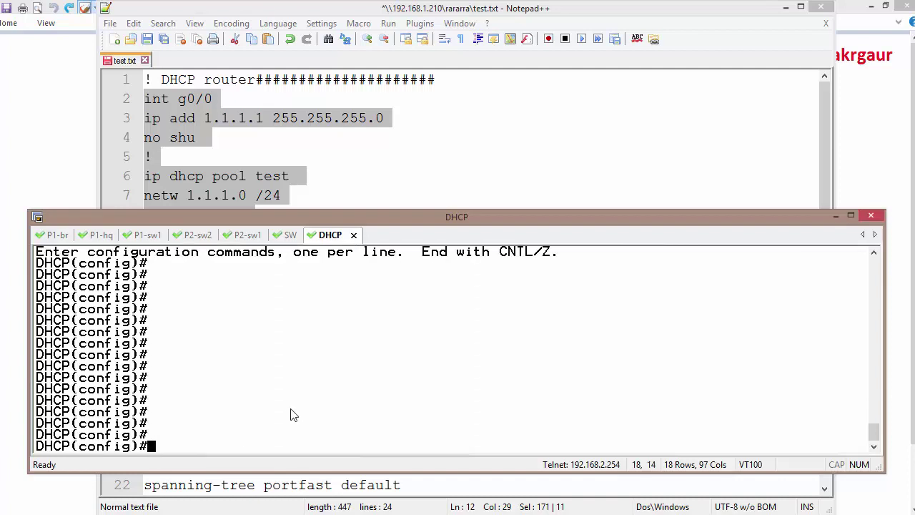
{"action": "right_click", "coordinate": [199, 429]}
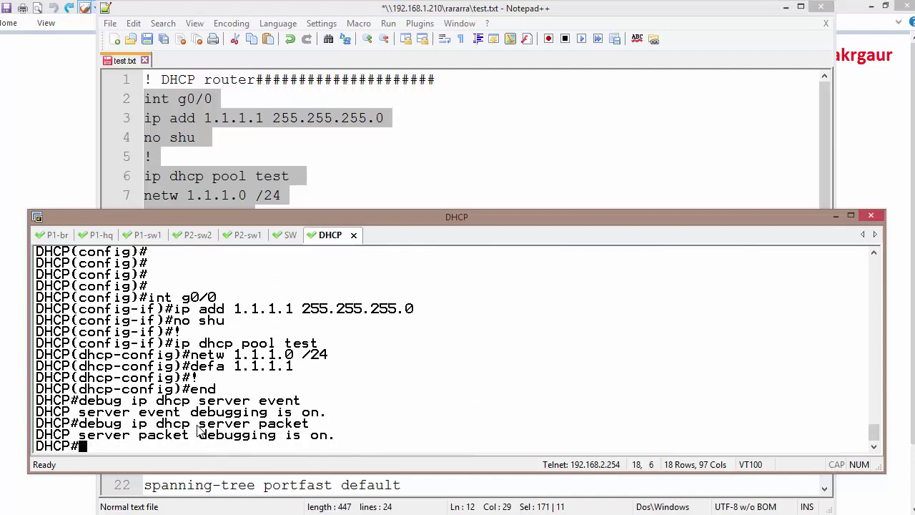
{"action": "left_click", "coordinate": [345, 166]}
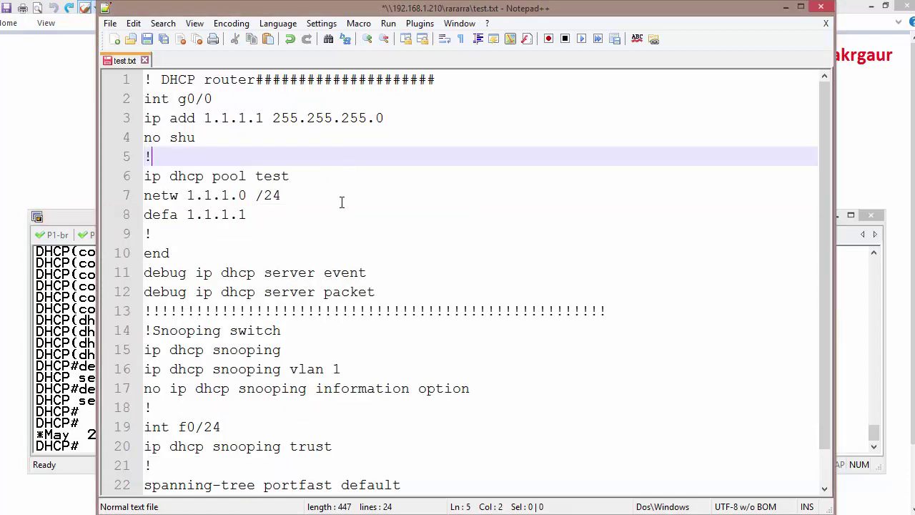
Point out the DHCP snooping command, vlan 1 and the information option command in test.txt
{"action": "scroll", "coordinate": [342, 202], "scroll_direction": "down", "scroll_amount": 1}
{"action": "left_click_drag", "start_coordinate": [292, 317], "coordinate": [219, 312]}
{"action": "left_click_drag", "start_coordinate": [357, 329], "coordinate": [284, 331]}
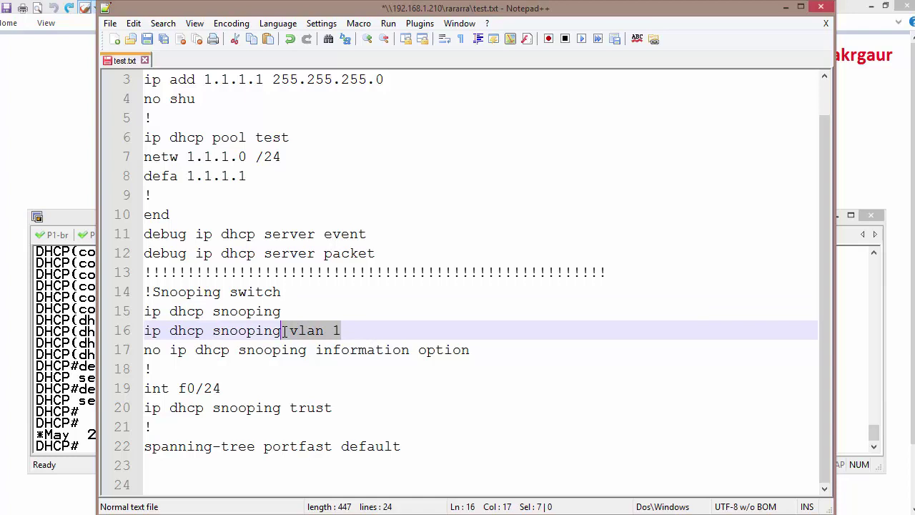
{"action": "left_click_drag", "start_coordinate": [169, 350], "coordinate": [444, 349]}
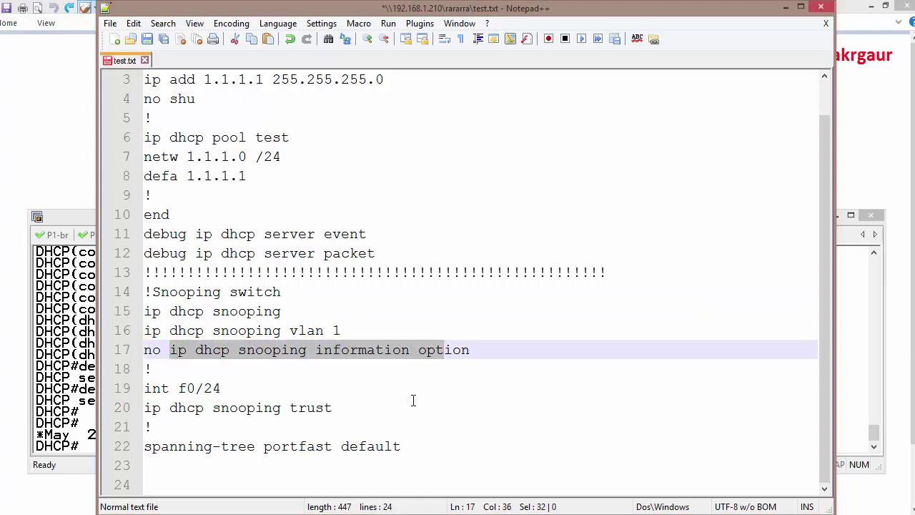
Point out interface f0/24 and its trust keyword, then select the switch block, lines 14–22
{"action": "left_click_drag", "start_coordinate": [178, 388], "coordinate": [228, 388]}
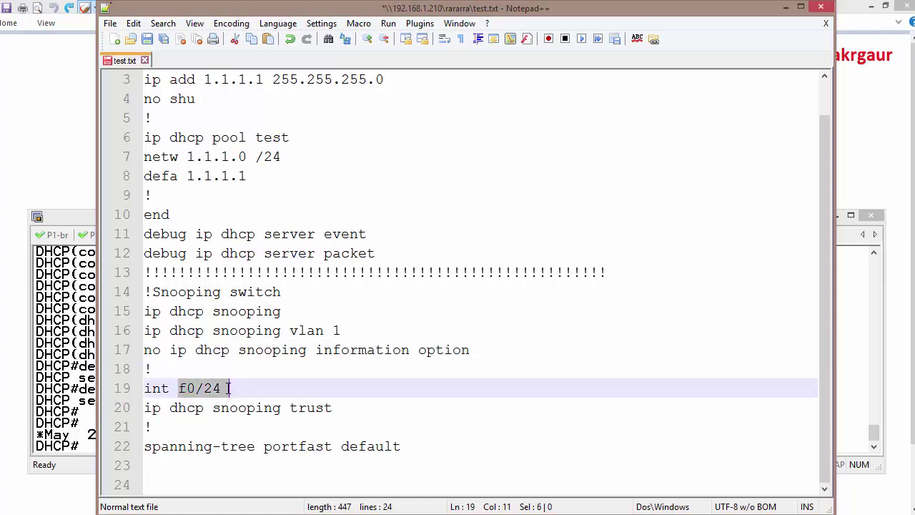
{"action": "left_click", "coordinate": [223, 426]}
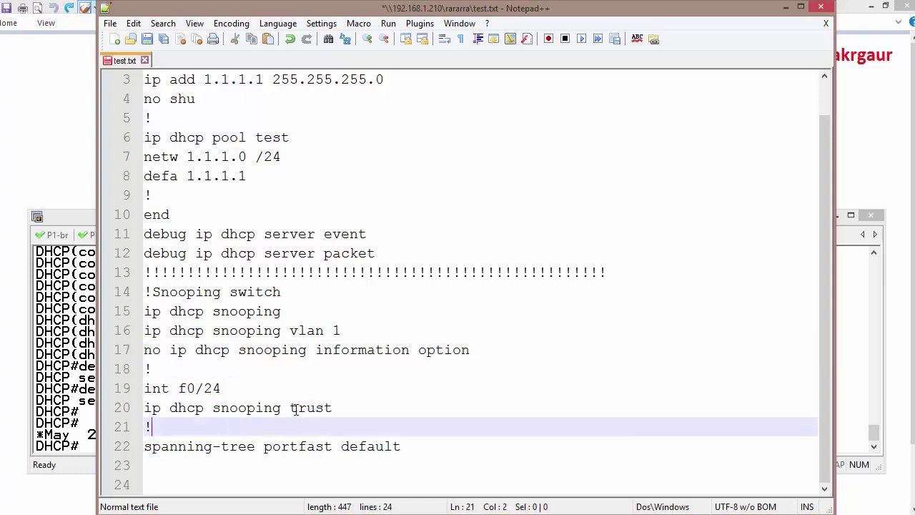
{"action": "left_click_drag", "start_coordinate": [296, 409], "coordinate": [349, 408]}
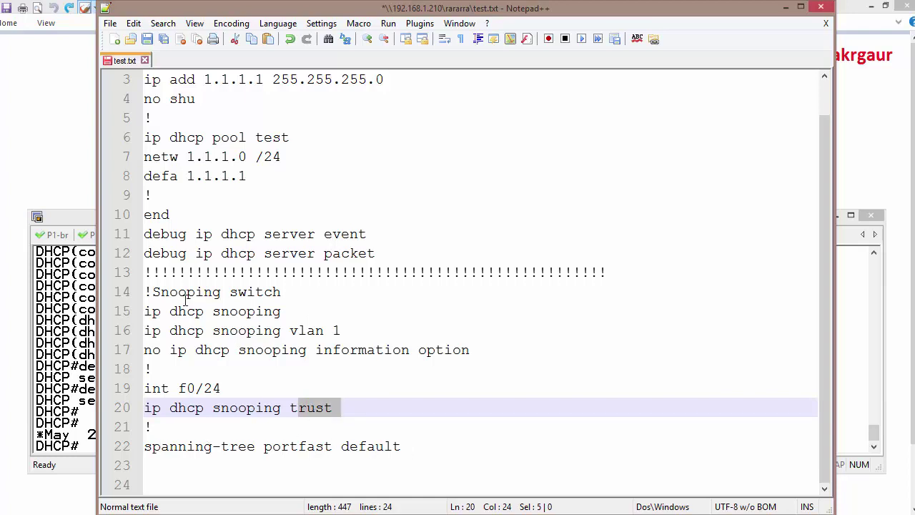
{"action": "left_click_drag", "start_coordinate": [146, 291], "coordinate": [411, 446]}
{"action": "key", "text": "ctrl+c"}
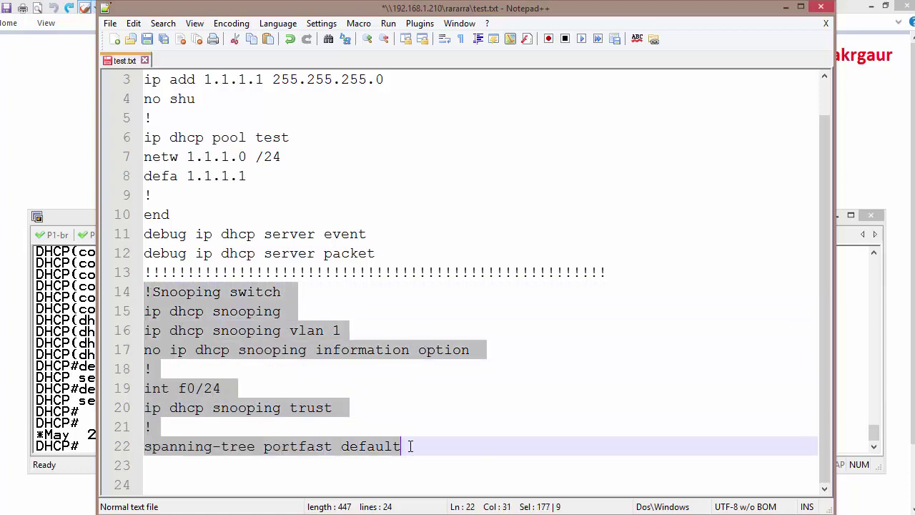
Paste the snooping config into switch SW: VLAN 1, information option off, f0/24 trusted, portfast default
{"action": "left_click", "coordinate": [73, 216]}
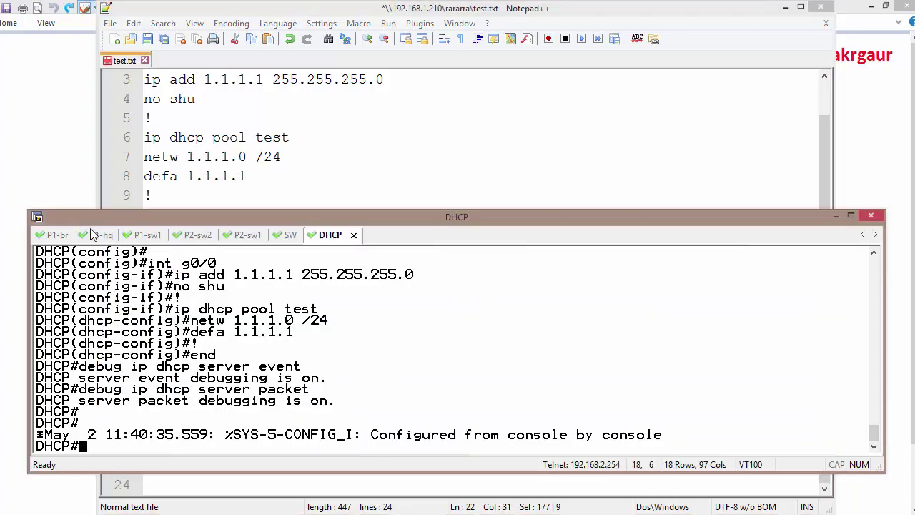
{"action": "left_click", "coordinate": [290, 234]}
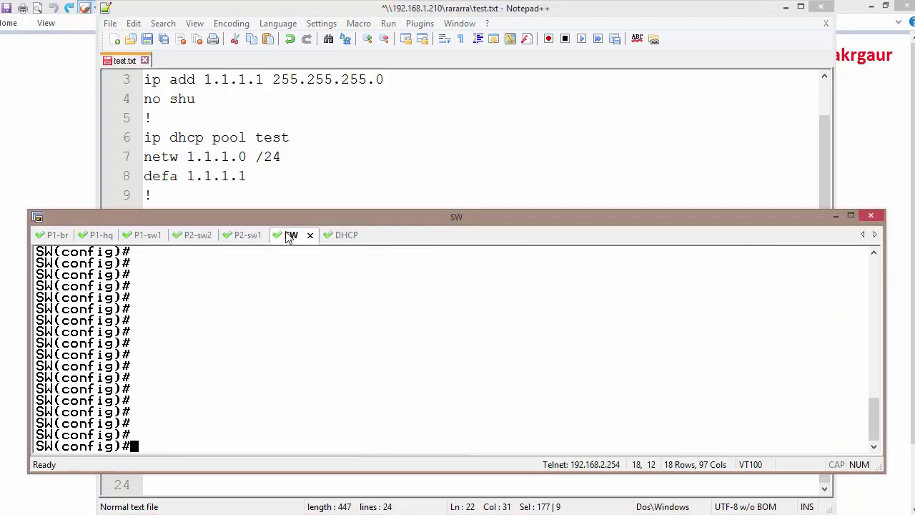
{"action": "right_click", "coordinate": [174, 451]}
{"action": "key", "text": "Return"}
{"action": "key", "text": "Return"}
{"action": "key", "text": "Return"}
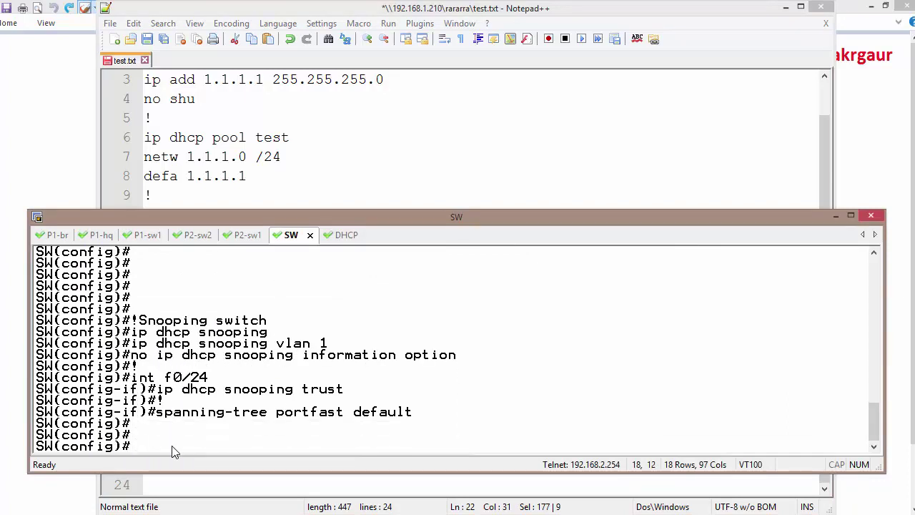
{"action": "left_click", "coordinate": [786, 7]}
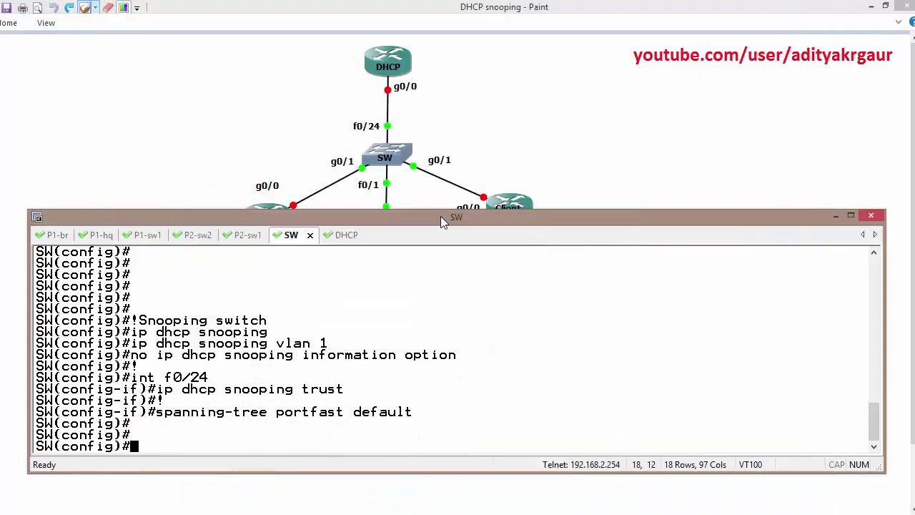
Mark Client2 and Client on the topology diagram, then undo the marks
{"action": "left_click_drag", "start_coordinate": [441, 216], "coordinate": [471, 193]}
{"action": "left_click", "coordinate": [90, 213]}
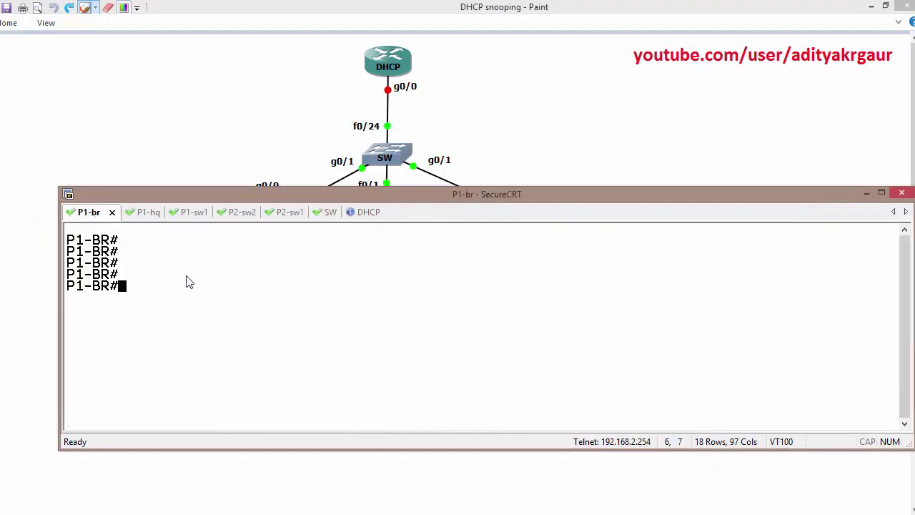
{"action": "left_click", "coordinate": [209, 90]}
{"action": "left_click_drag", "start_coordinate": [218, 177], "coordinate": [276, 171]}
{"action": "left_click_drag", "start_coordinate": [510, 172], "coordinate": [600, 175]}
{"action": "key", "text": "ctrl+z"}
{"action": "key", "text": "ctrl+z"}
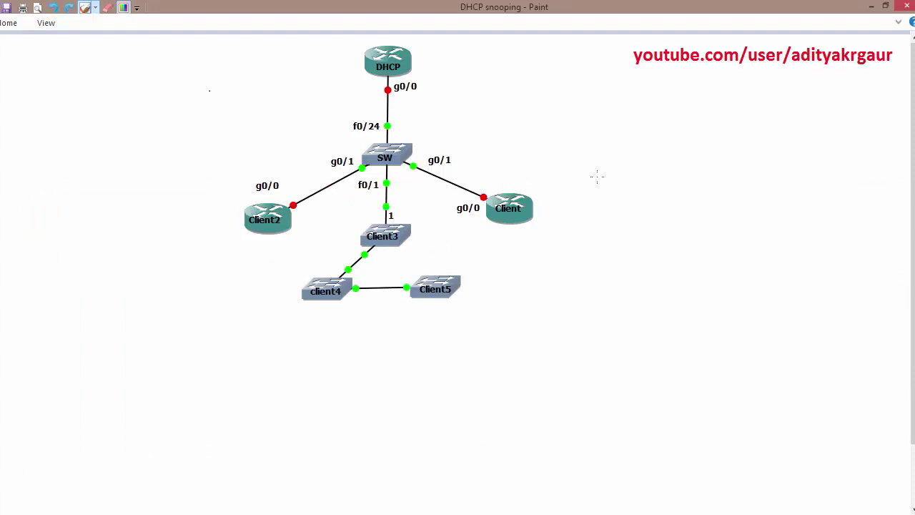
{"action": "key", "text": "alt+Tab"}
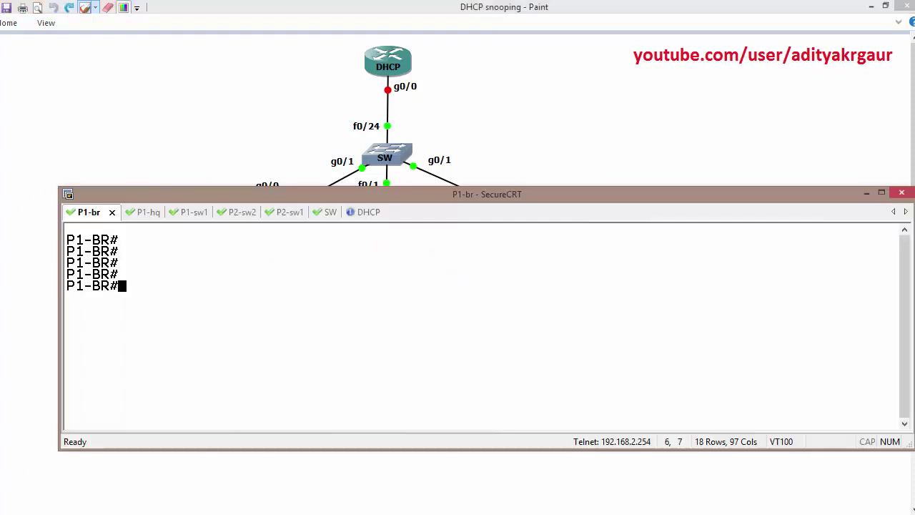
On P1-BR, set interface g0/0 to ip address dhcp and bring it up with no shutdown
{"action": "type", "text": "c"}
{"action": "key", "text": "Return"}
{"action": "type", "text": "in"}
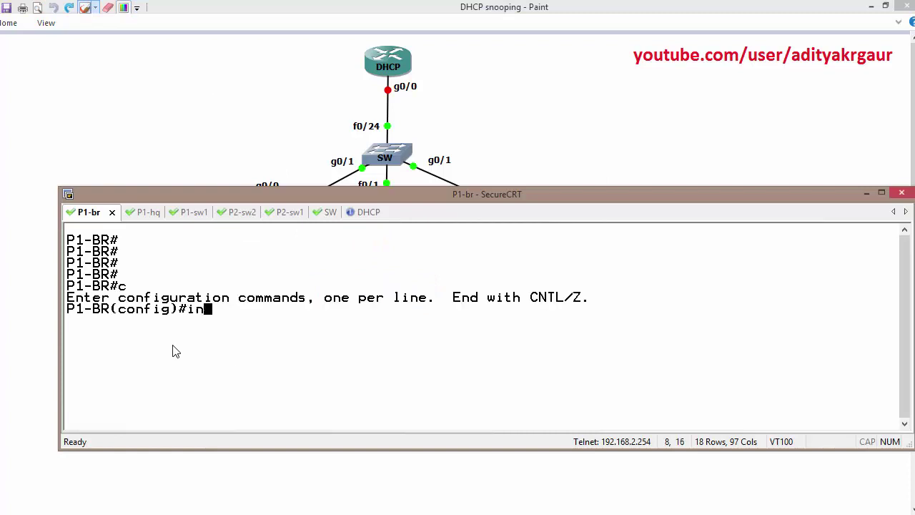
{"action": "key", "text": "Tab"}
{"action": "type", "text": "g0/0"}
{"action": "key", "text": "Return"}
{"action": "type", "text": "ip ad"}
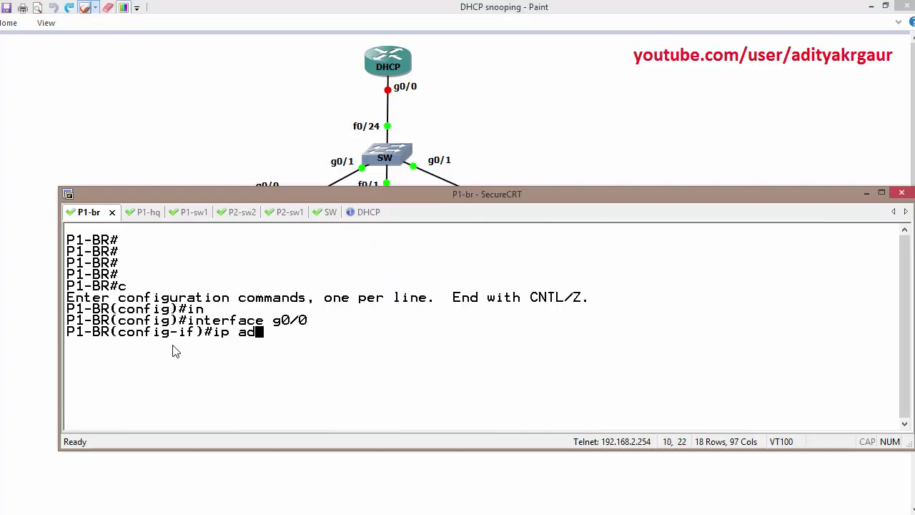
{"action": "type", "text": "d"}
{"action": "key", "text": "Tab"}
{"action": "type", "text": "dh"}
{"action": "key", "text": "Tab"}
{"action": "key", "text": "Return"}
{"action": "type", "text": "no shu"}
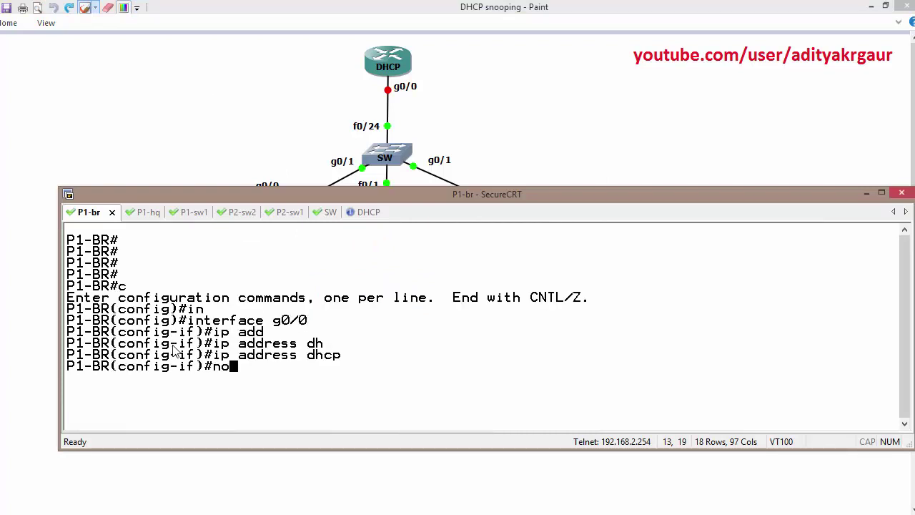
{"action": "key", "text": "Tab"}
{"action": "key", "text": "Return"}
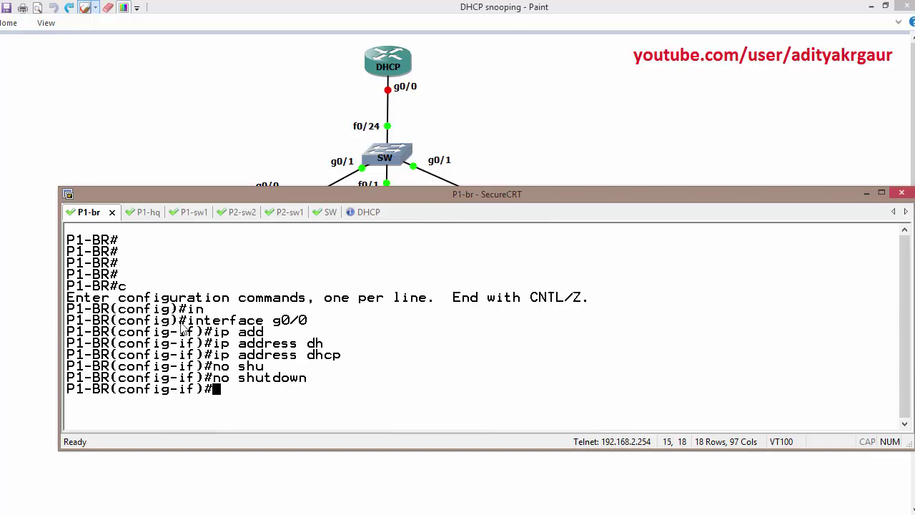
On P1-HQ, enter interface g0/0 configuration and enable it with no shutdown
{"action": "left_click", "coordinate": [154, 212]}
{"action": "type", "text": "c"}
{"action": "key", "text": "BackSpace"}
{"action": "key", "text": "BackSpace"}
{"action": "key", "text": "BackSpace"}
{"action": "type", "text": "c"}
{"action": "key", "text": "Return"}
{"action": "type", "text": "interface g0/"}
{"action": "key", "text": "Tab"}
{"action": "type", "text": "g0/0"}
{"action": "key", "text": "Return"}
{"action": "type", "text": "no shutdown"}
{"action": "key", "text": "Tab"}
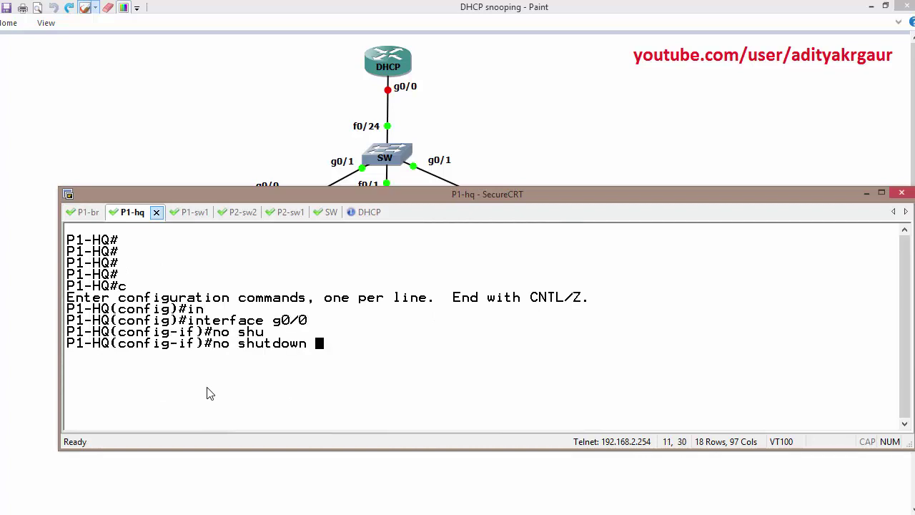
{"action": "key", "text": "Return"}
Set P1-HQ's g0/0 to ip address dhcp, then view P1-BR's 1.1.1.2 lease
{"action": "type", "text": "ip address"}
{"action": "key", "text": "Tab"}
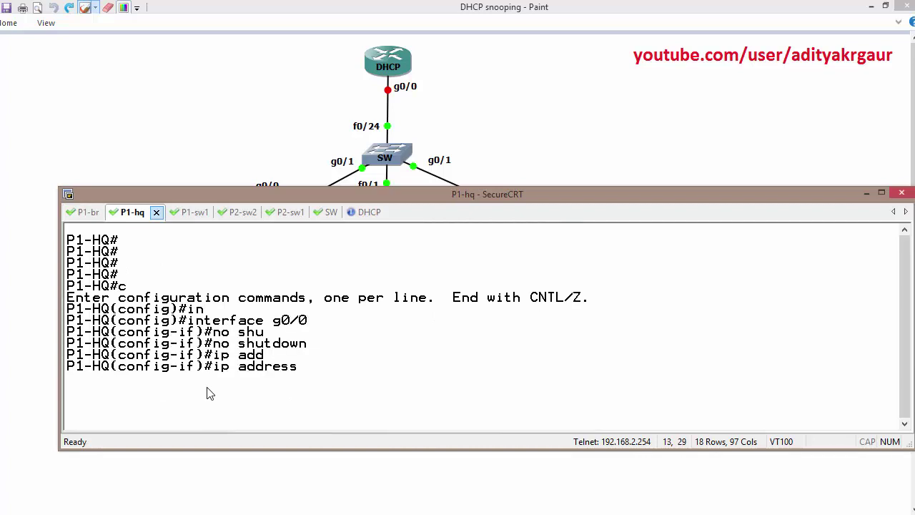
{"action": "key", "text": "Return"}
{"action": "key", "text": "Up"}
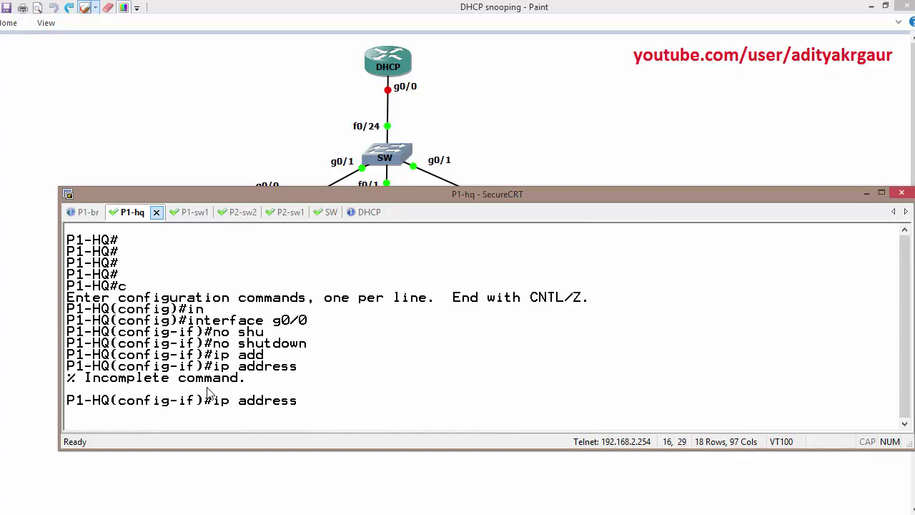
{"action": "type", "text": "dh"}
{"action": "key", "text": "Tab"}
{"action": "key", "text": "Return"}
{"action": "key", "text": "Return"}
{"action": "key", "text": "Return"}
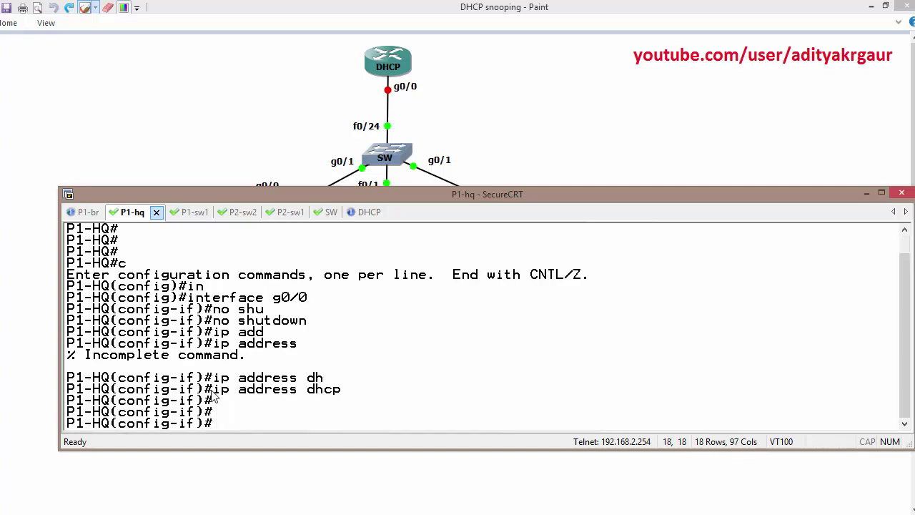
{"action": "left_click", "coordinate": [89, 214]}
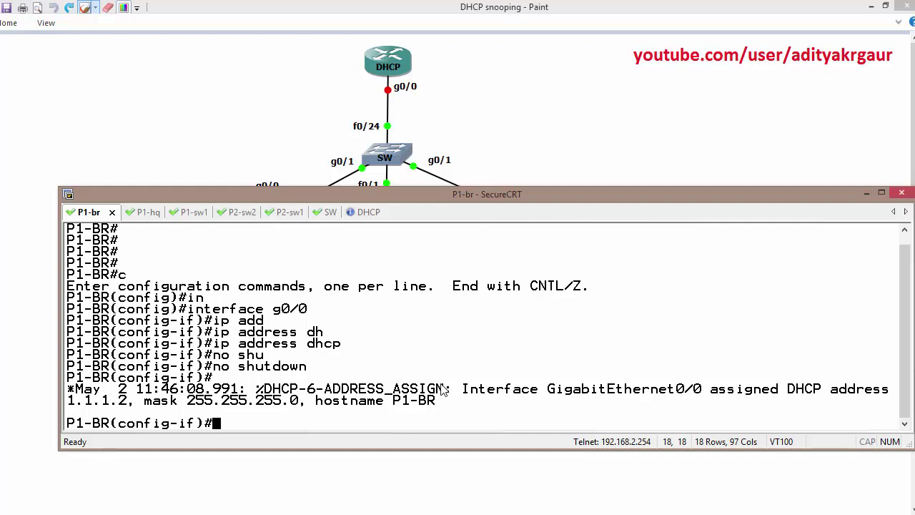
Ping 1.1.1.1 from P1-BR (5/5 succeed), check P1-HQ's 1.1.1.3 lease, then view SW
{"action": "type", "text": "dop ing"}
{"action": "key", "text": "BackSpace"}
{"action": "key", "text": "BackSpace"}
{"action": "key", "text": "BackSpace"}
{"action": "key", "text": "BackSpace"}
{"action": "key", "text": "BackSpace"}
{"action": "type", "text": "pi"}
{"action": "key", "text": "BackSpace"}
{"action": "type", "text": "ing 1.1.1.1"}
{"action": "key", "text": "Return"}
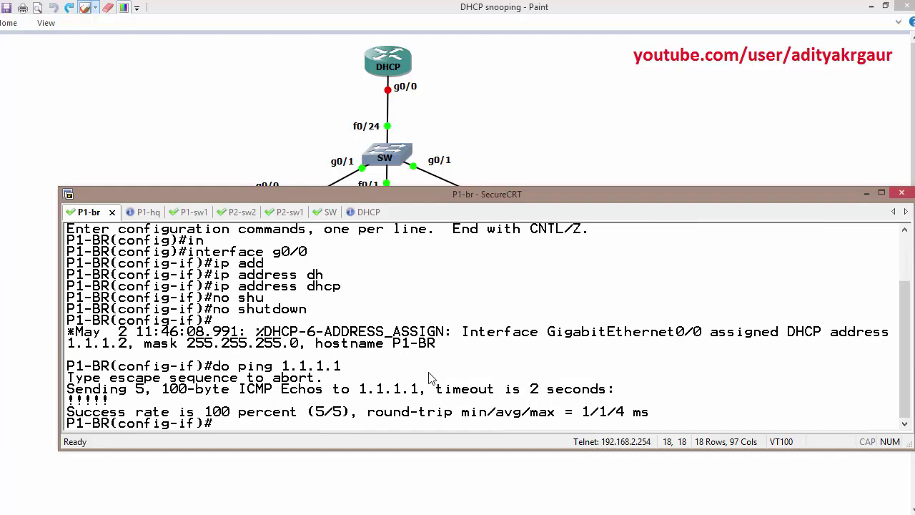
{"action": "left_click", "coordinate": [151, 211]}
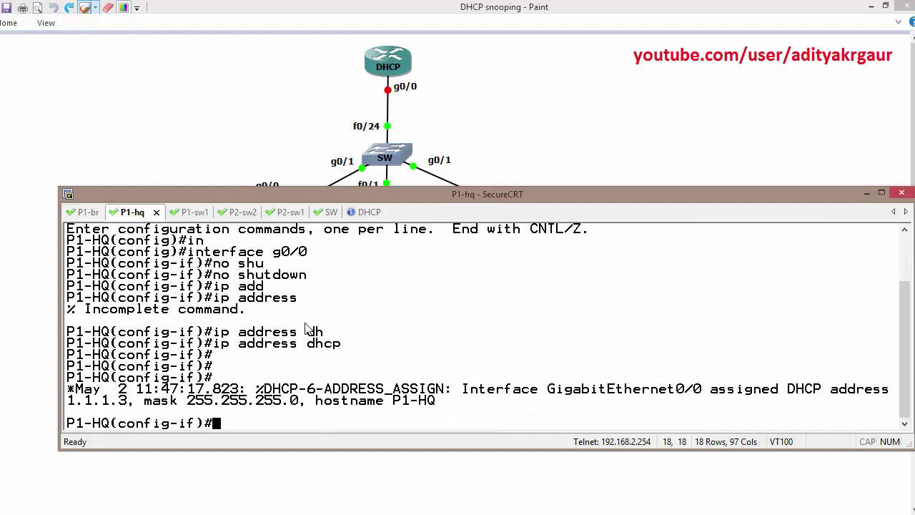
{"action": "left_click", "coordinate": [329, 213]}
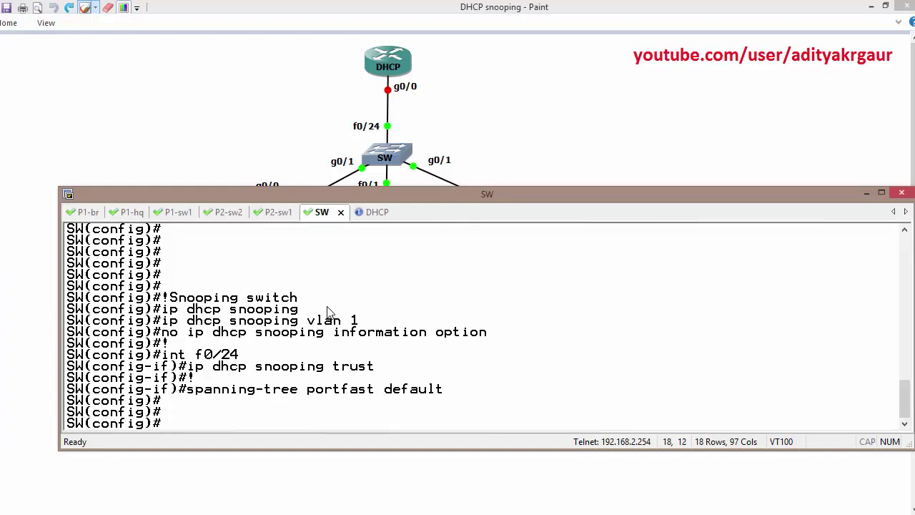
Leave config mode on SW and run show ip dhcp snooping binding
{"action": "key", "text": "Return"}
{"action": "key", "text": "Return"}
{"action": "key", "text": "Return"}
{"action": "key", "text": "ctrl+z"}
{"action": "key", "text": "Return"}
{"action": "key", "text": "Return"}
{"action": "key", "text": "Return"}
{"action": "key", "text": "Return"}
{"action": "key", "text": "Return"}
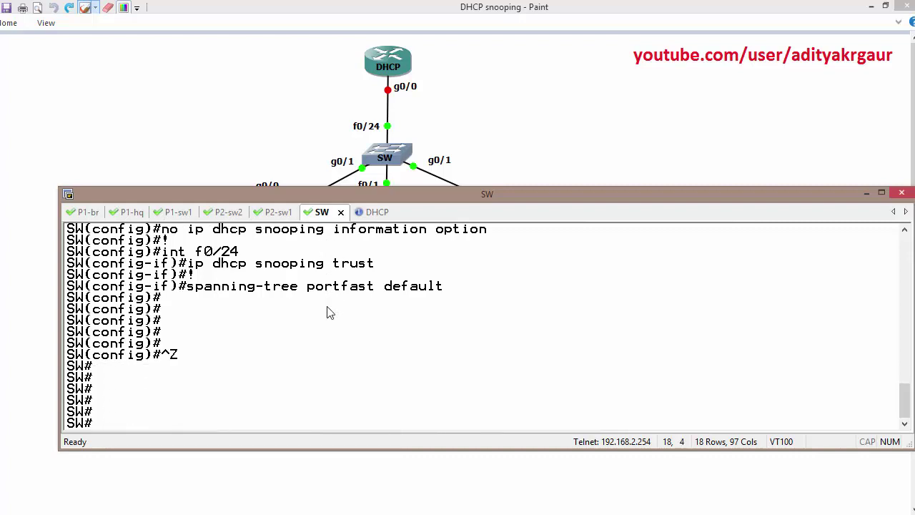
{"action": "type", "text": "show ip"}
{"action": "key", "text": "Tab"}
{"action": "type", "text": "ip dh"}
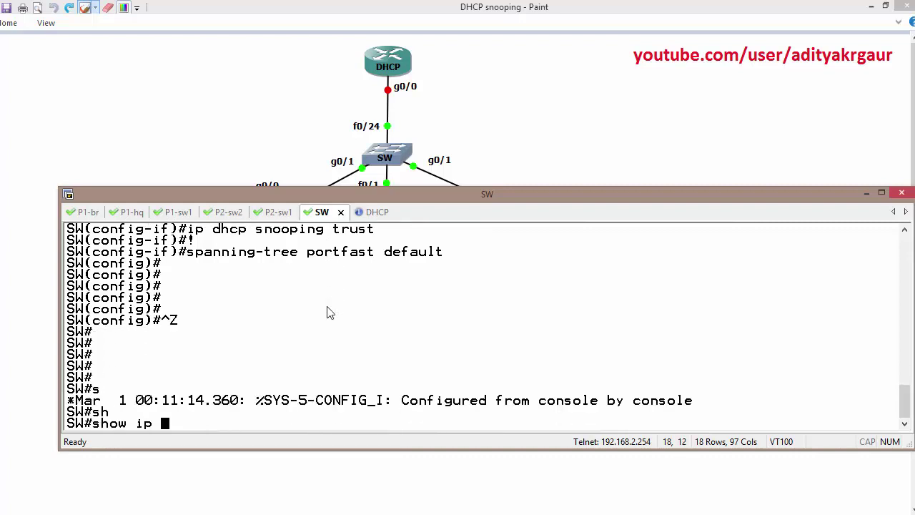
{"action": "key", "text": "Tab"}
{"action": "type", "text": "sno"}
{"action": "key", "text": "Tab"}
{"action": "type", "text": "b"}
{"action": "key", "text": "Tab"}
{"action": "key", "text": "Return"}
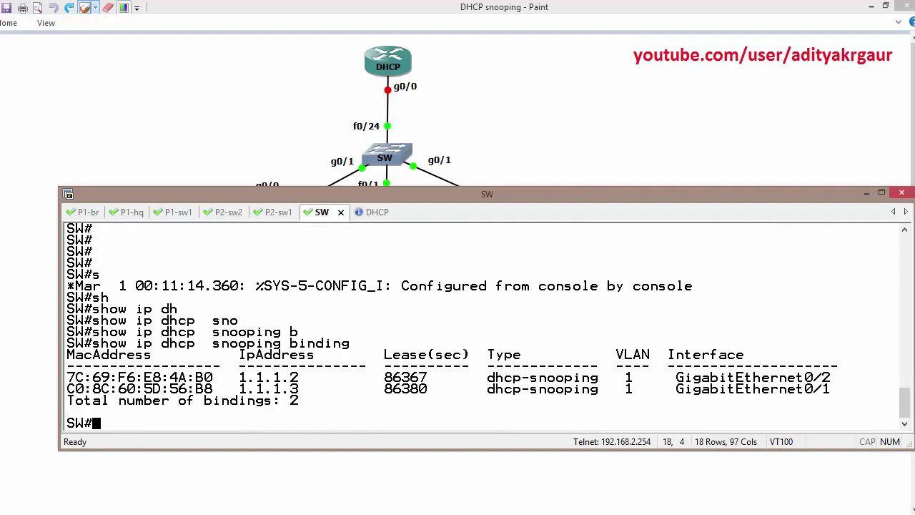
Highlight the first binding's MAC address and its interface GigabitEthernet0/2
{"action": "left_click_drag", "start_coordinate": [69, 366], "coordinate": [300, 394]}
{"action": "left_click", "coordinate": [407, 401]}
{"action": "left_click_drag", "start_coordinate": [678, 379], "coordinate": [840, 385]}
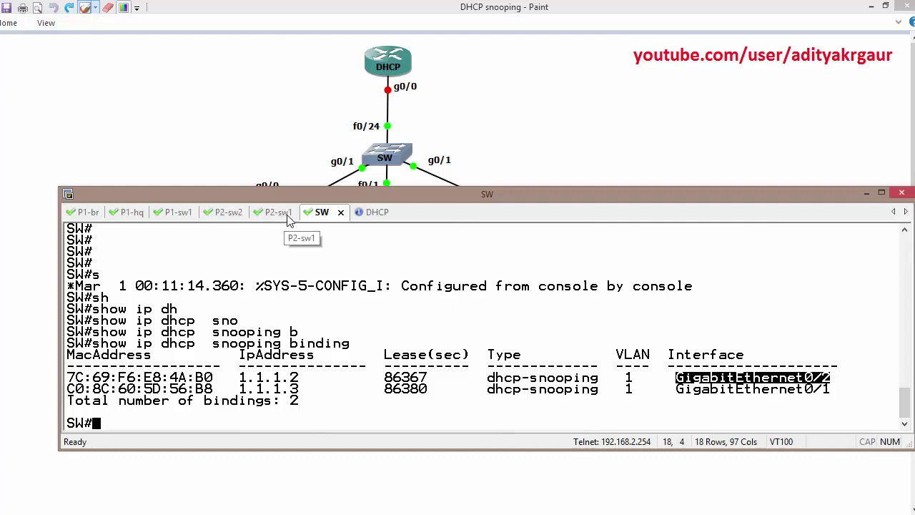
{"action": "left_click", "coordinate": [241, 22]}
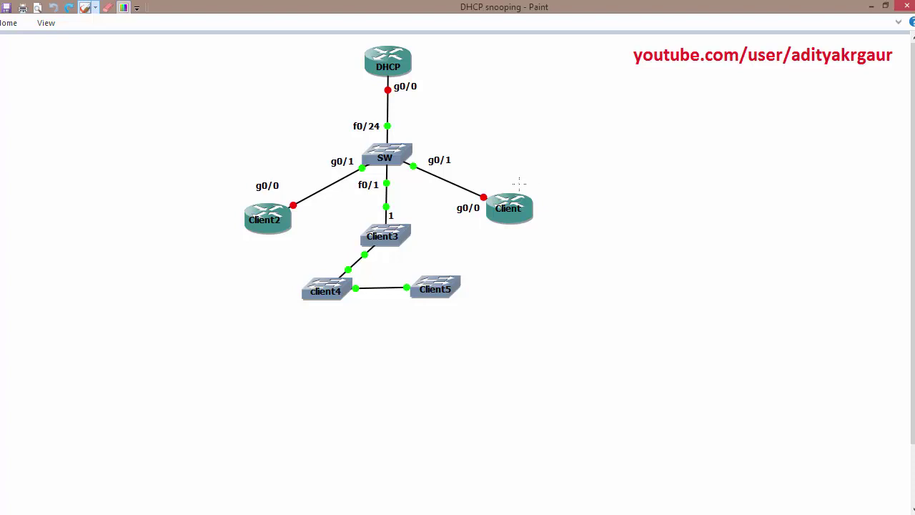
{"action": "left_click_drag", "start_coordinate": [221, 138], "coordinate": [300, 122]}
{"action": "left_click_drag", "start_coordinate": [298, 169], "coordinate": [219, 169]}
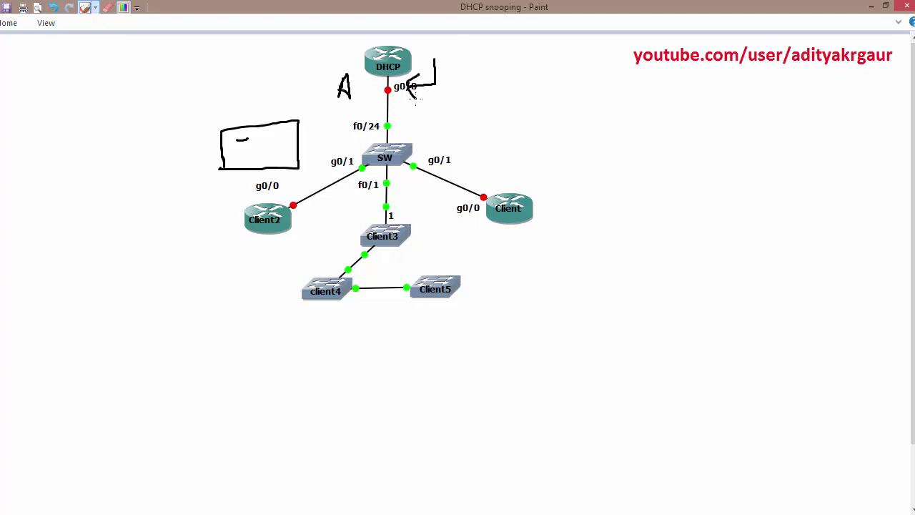
{"action": "mouse_move", "coordinate": [381, 74]}
{"action": "left_mouse_down"}
{"action": "mouse_move", "coordinate": [376, 136]}
{"action": "mouse_move", "coordinate": [324, 176]}
{"action": "left_mouse_up"}
{"action": "mouse_move", "coordinate": [398, 150]}
{"action": "left_mouse_down"}
{"action": "mouse_move", "coordinate": [392, 216]}
{"action": "mouse_move", "coordinate": [465, 186]}
{"action": "mouse_move", "coordinate": [451, 190]}
{"action": "left_mouse_up"}
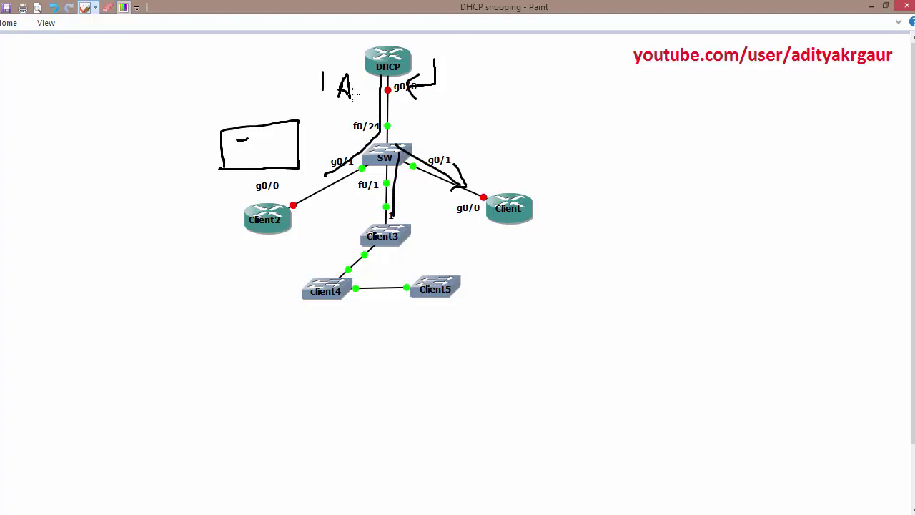
{"action": "left_click_drag", "start_coordinate": [220, 202], "coordinate": [264, 175]}
{"action": "key", "text": "ctrl+z"}
{"action": "key", "text": "ctrl+z"}
{"action": "key", "text": "ctrl+z"}
{"action": "key", "text": "ctrl+z"}
{"action": "key", "text": "ctrl+z"}
{"action": "key", "text": "ctrl+z"}
{"action": "key", "text": "ctrl+z"}
{"action": "key", "text": "ctrl+z"}
{"action": "key", "text": "ctrl+z"}
{"action": "key", "text": "ctrl+z"}
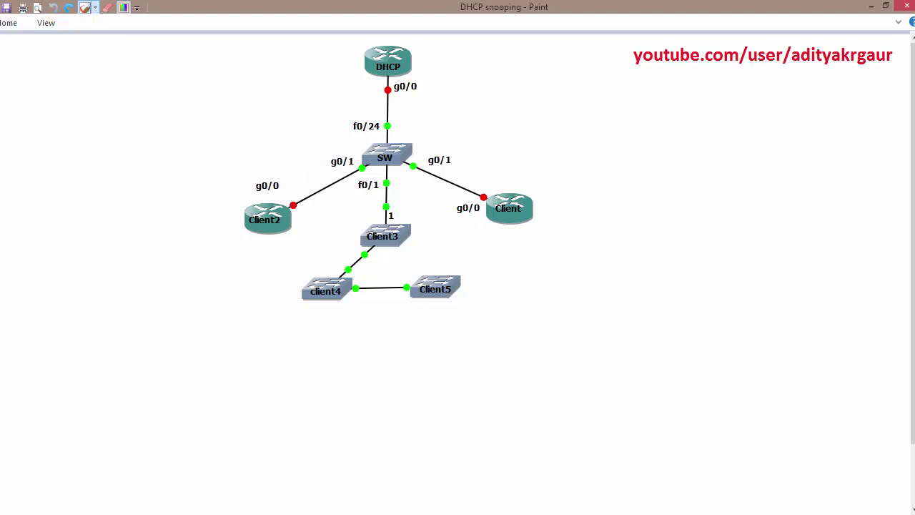
{"action": "key", "text": "alt+Tab"}
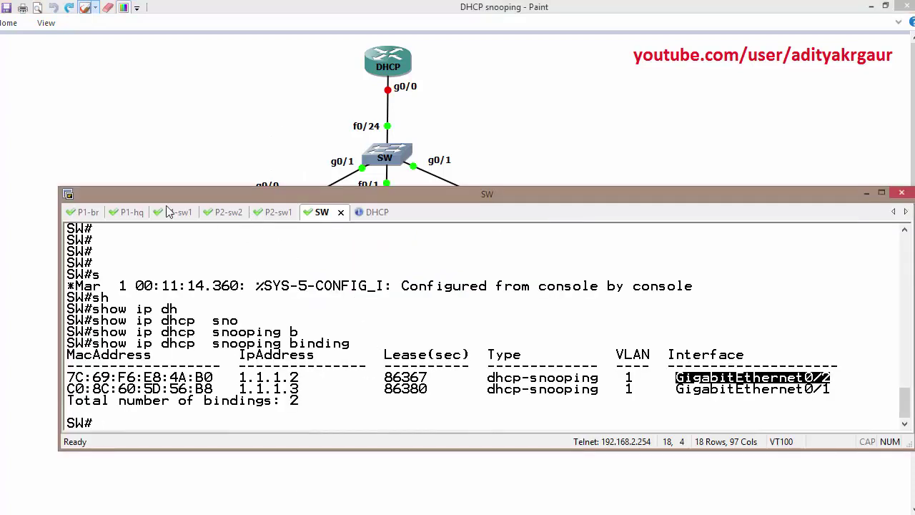
Give P1-BR's g0/0 the static address 1.1.1.2 255.255.255.0
{"action": "left_click", "coordinate": [94, 215]}
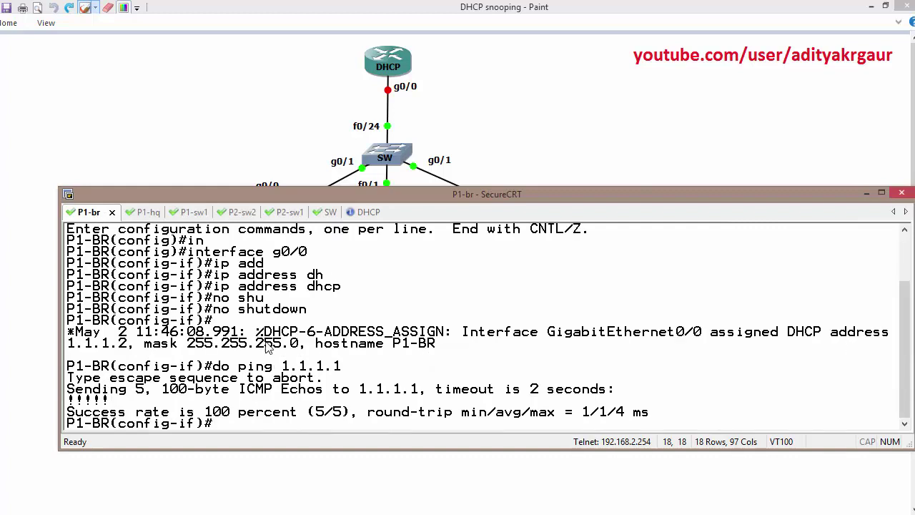
{"action": "type", "text": "ip add"}
{"action": "key", "text": "Tab"}
{"action": "type", "text": "1.1.1."}
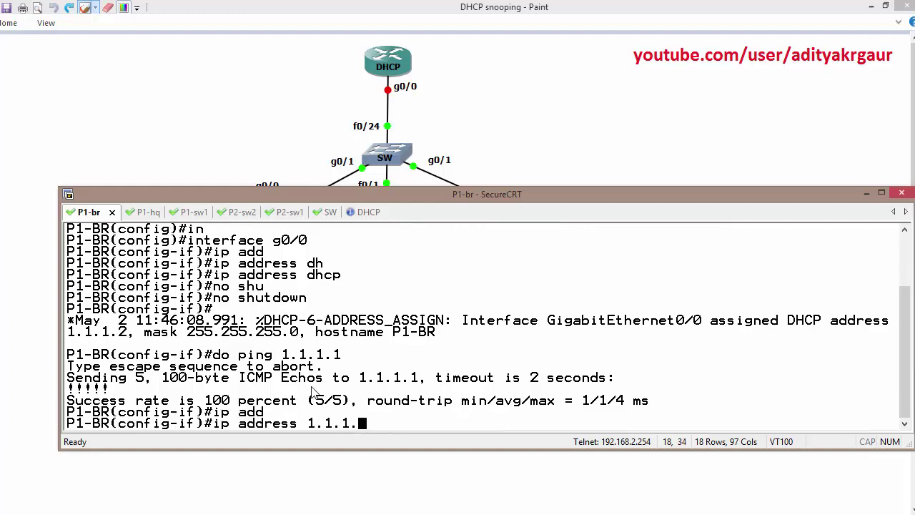
{"action": "type", "text": "1"}
{"action": "key", "text": "BackSpace"}
{"action": "key", "text": "BackSpace"}
{"action": "type", "text": "2 255.255.255.255.0"}
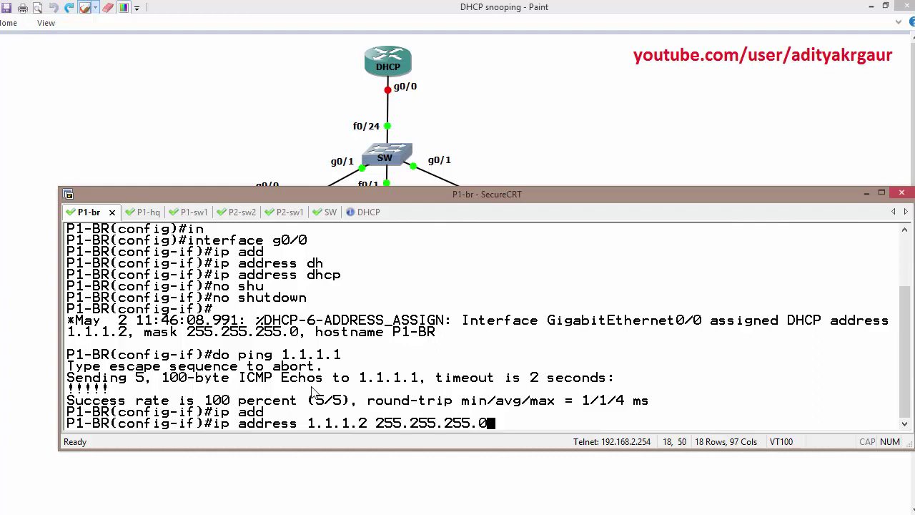
{"action": "key", "text": "Return"}
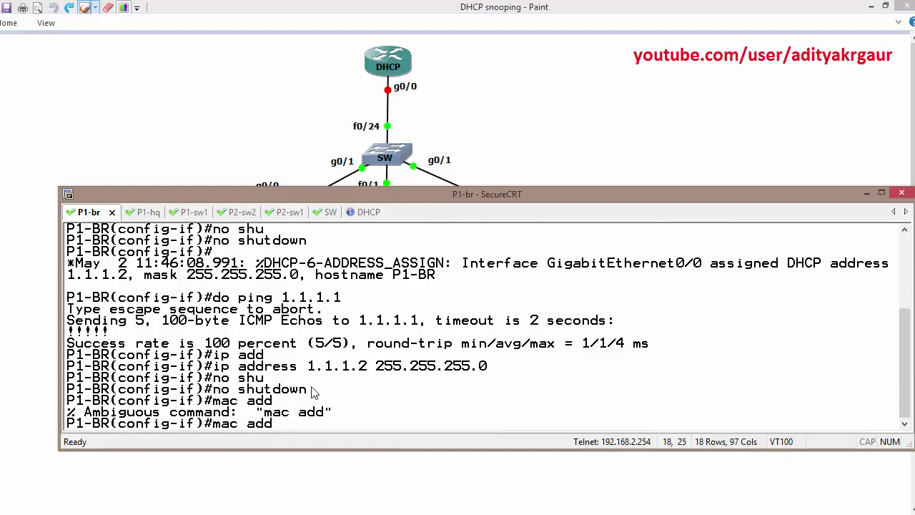
Spoof P1-BR's g0/0 MAC address to 1234.1234.1234
{"action": "key", "text": "BackSpace"}
{"action": "key", "text": "BackSpace"}
{"action": "key", "text": "BackSpace"}
{"action": "key", "text": "BackSpace"}
{"action": "type", "text": "-a"}
{"action": "key", "text": "Tab"}
{"action": "type", "text": "12"}
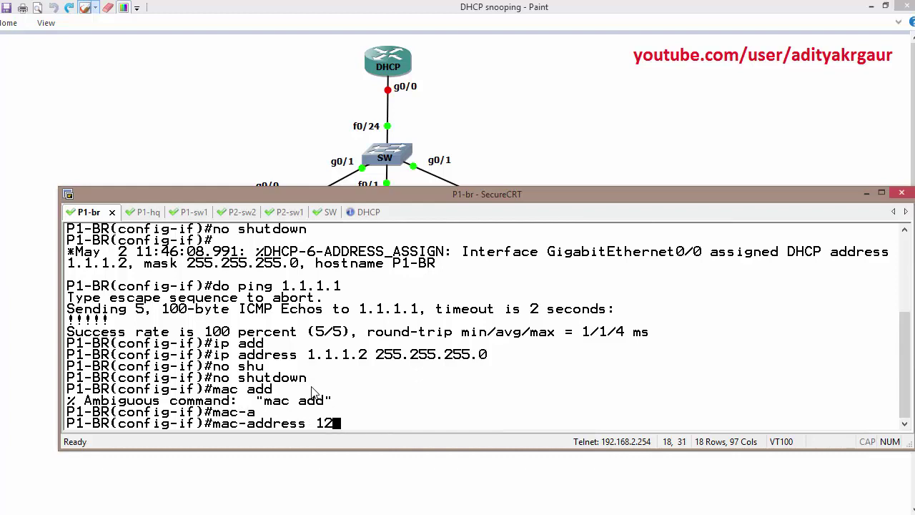
{"action": "type", "text": "34.1234.1234"}
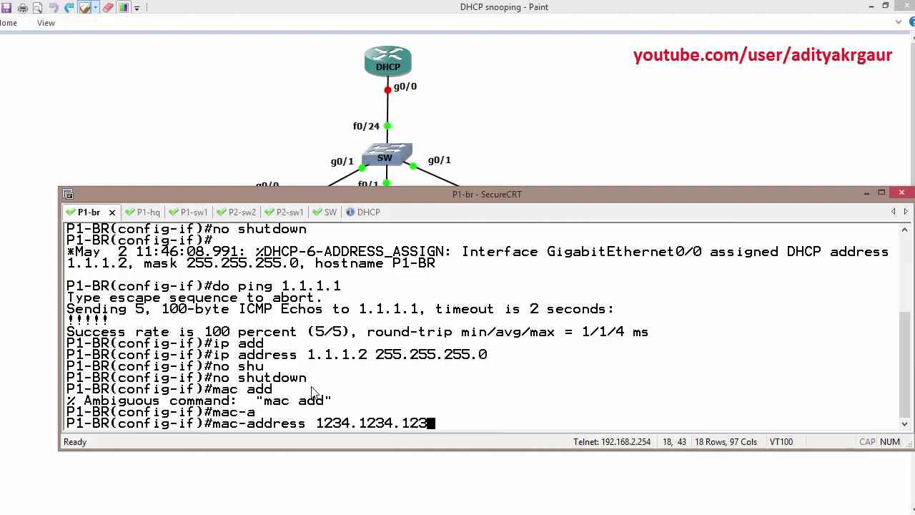
{"action": "key", "text": "Return"}
{"action": "key", "text": "Return"}
{"action": "key", "text": "Return"}
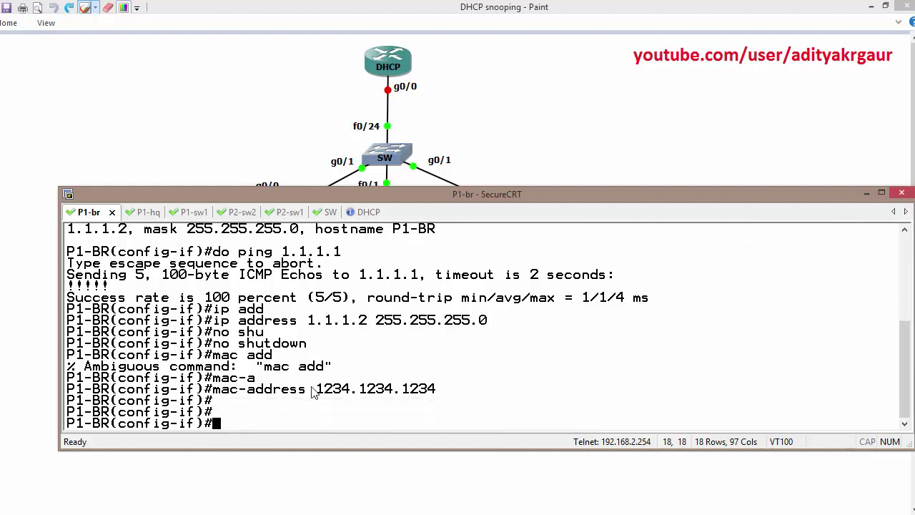
Ping 1.1.1.1 from P1-BR, then rerun it after partial failure to get 5/5 replies
{"action": "type", "text": "do ping 1.1.1.1"}
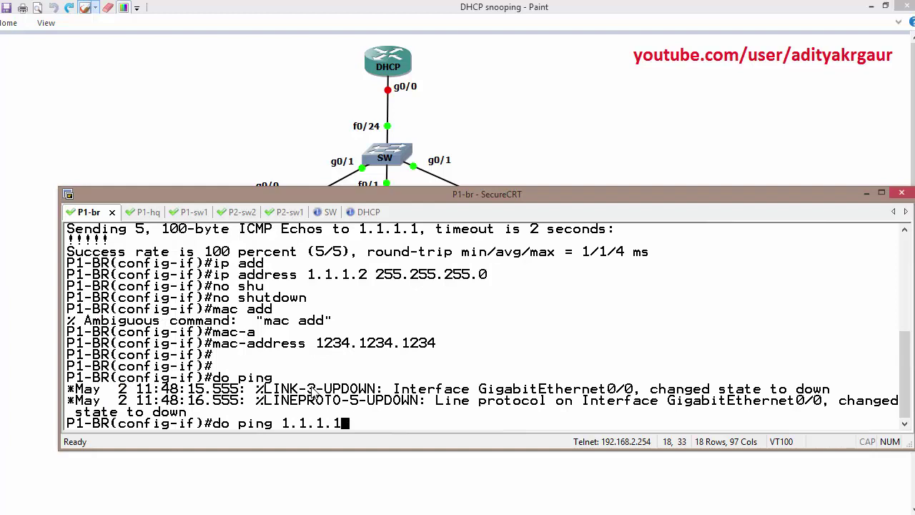
{"action": "key", "text": "Return"}
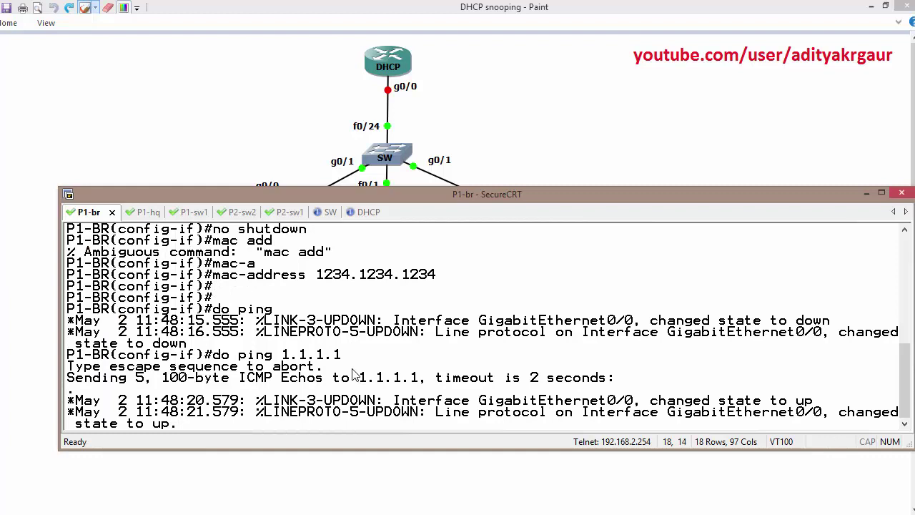
{"action": "key", "text": "Return"}
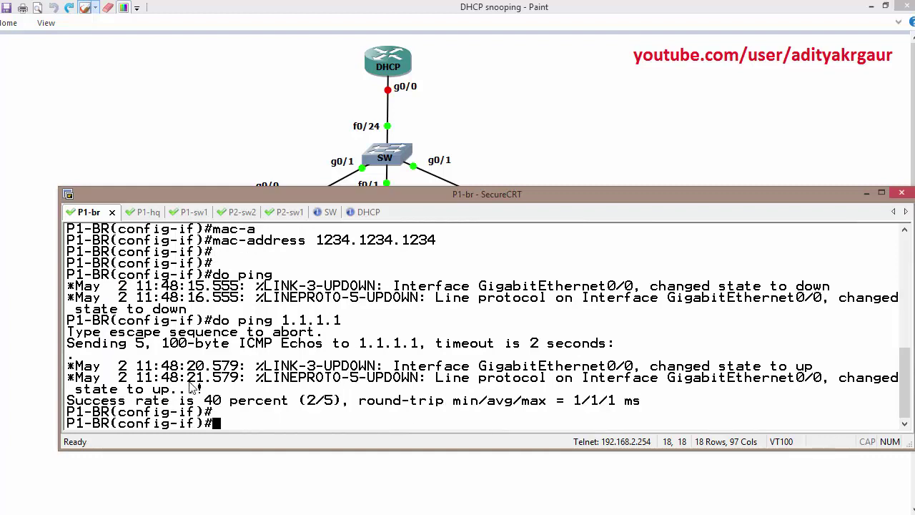
{"action": "left_click_drag", "start_coordinate": [179, 390], "coordinate": [204, 391]}
{"action": "key", "text": "Up"}
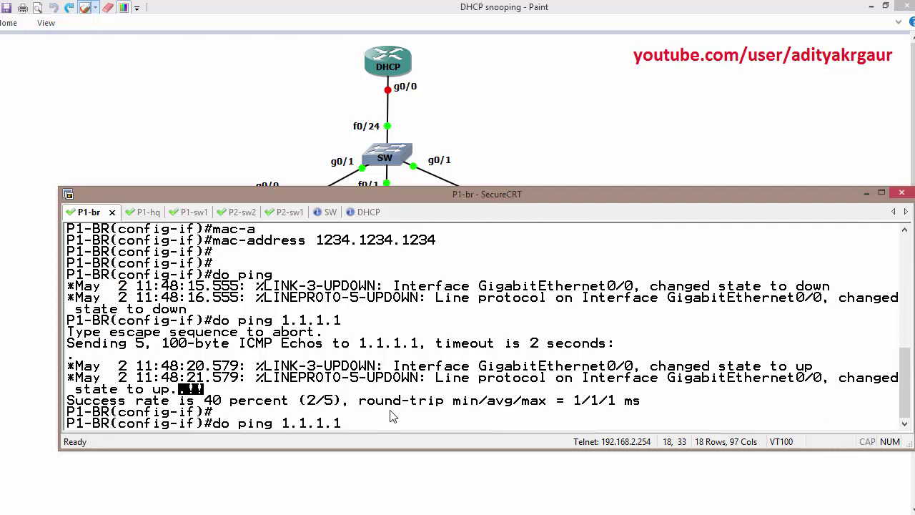
{"action": "key", "text": "Return"}
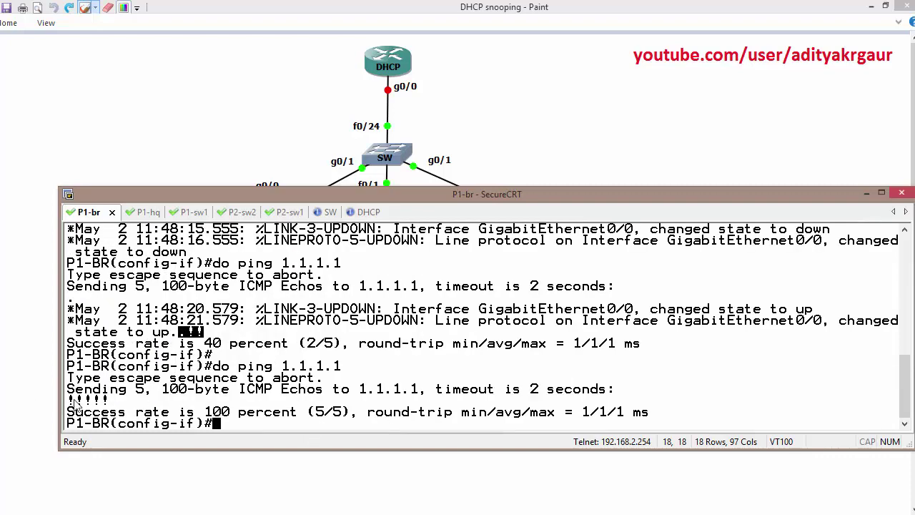
{"action": "left_click_drag", "start_coordinate": [68, 399], "coordinate": [109, 400]}
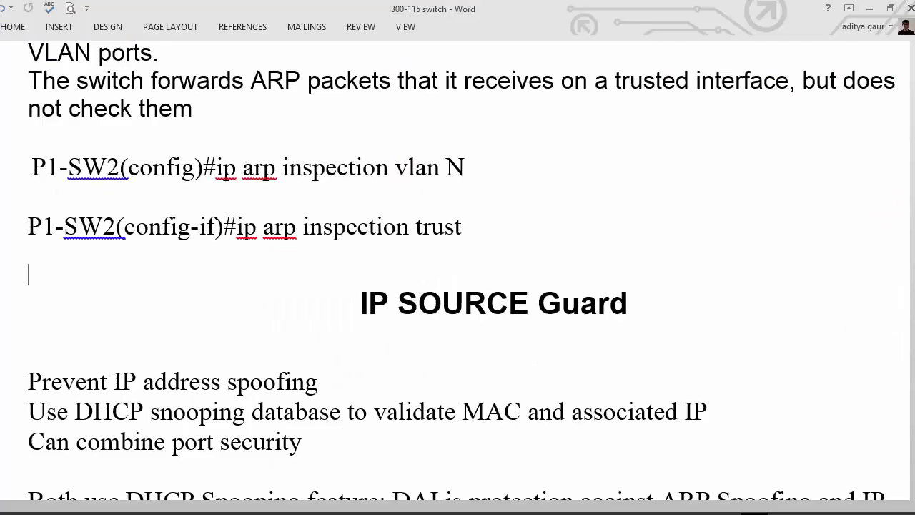
On switch SW, run ip arp inspection vlan 1 in configuration mode, then return to P1-BR
{"action": "left_click", "coordinate": [333, 506]}
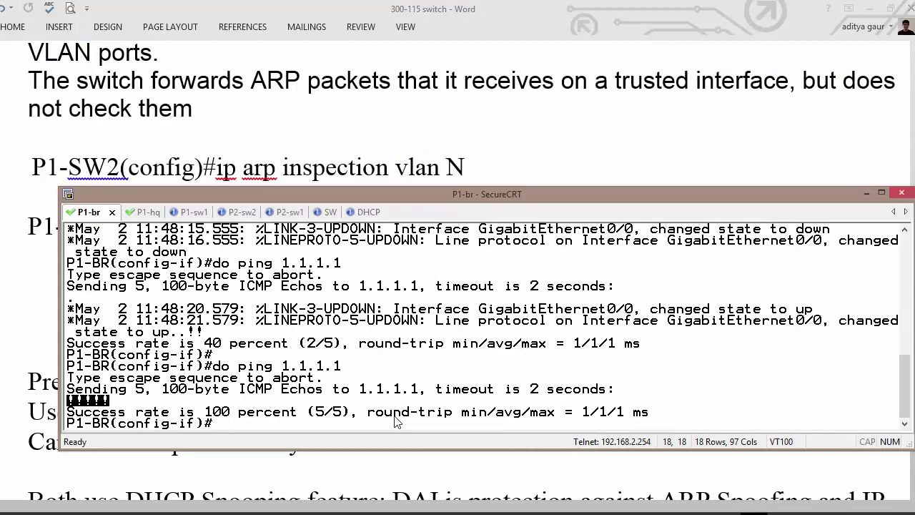
{"action": "left_click", "coordinate": [329, 212]}
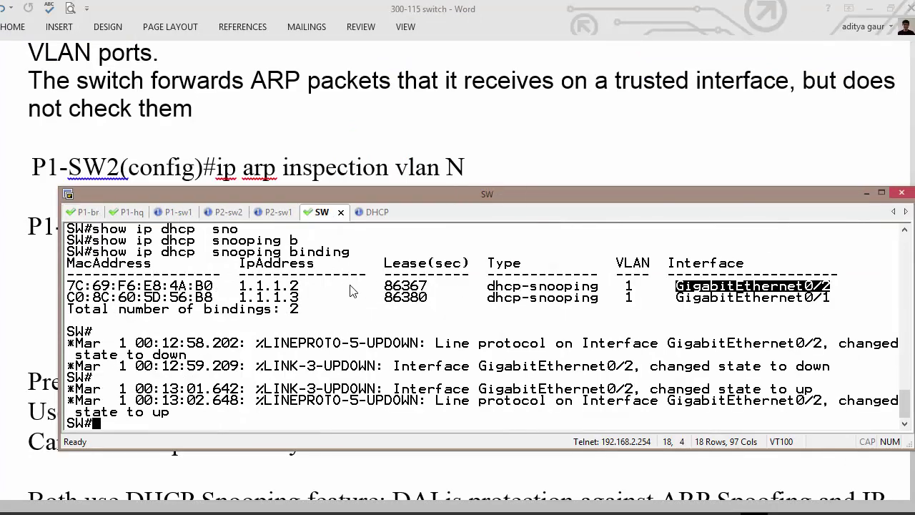
{"action": "key", "text": "Return"}
{"action": "key", "text": "Return"}
{"action": "key", "text": "Return"}
{"action": "type", "text": "c"}
{"action": "key", "text": "Return"}
{"action": "key", "text": "Return"}
{"action": "key", "text": "Return"}
{"action": "key", "text": "Return"}
{"action": "type", "text": "ip "}
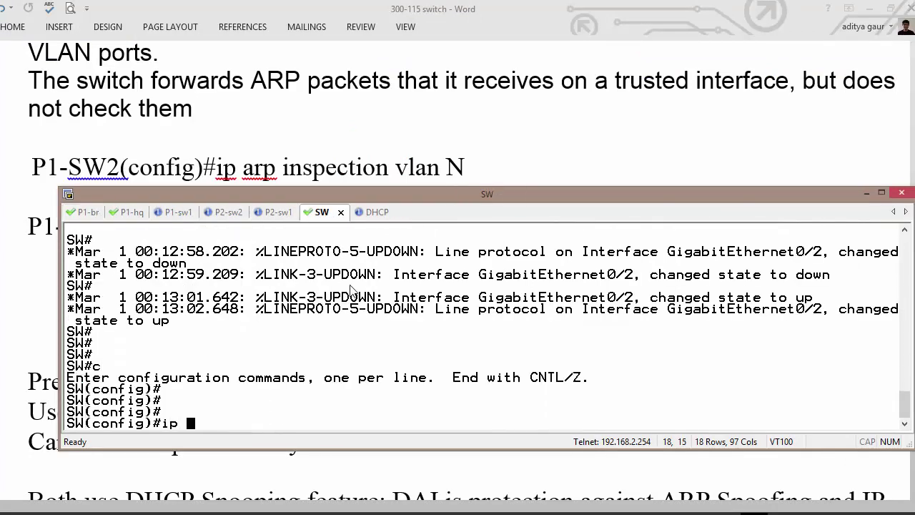
{"action": "type", "text": "ar"}
{"action": "key", "text": "Tab"}
{"action": "type", "text": "in"}
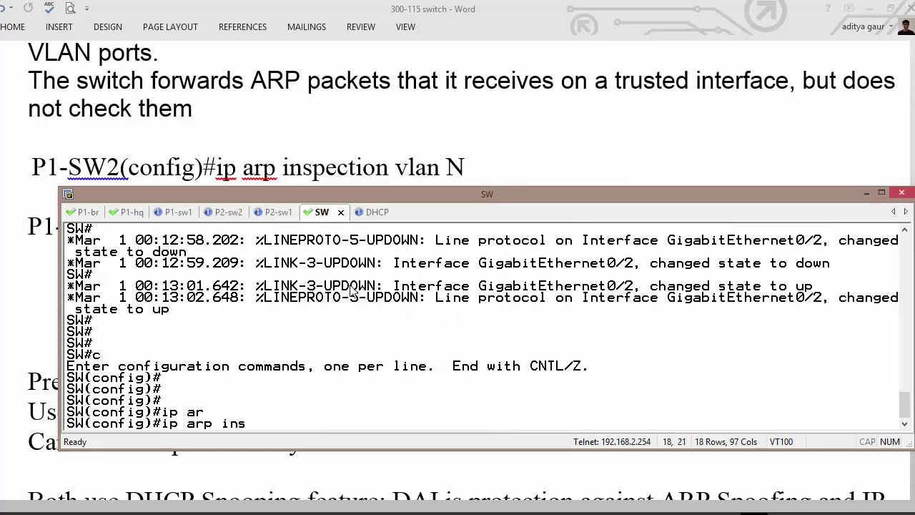
{"action": "key", "text": "Tab"}
{"action": "type", "text": "?"}
{"action": "type", "text": "vl"}
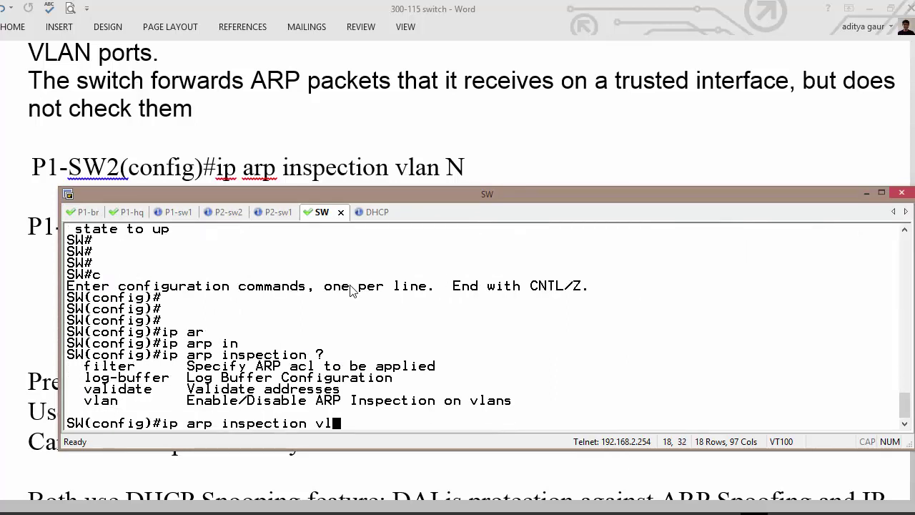
{"action": "key", "text": "Tab"}
{"action": "type", "text": "1"}
{"action": "key", "text": "Return"}
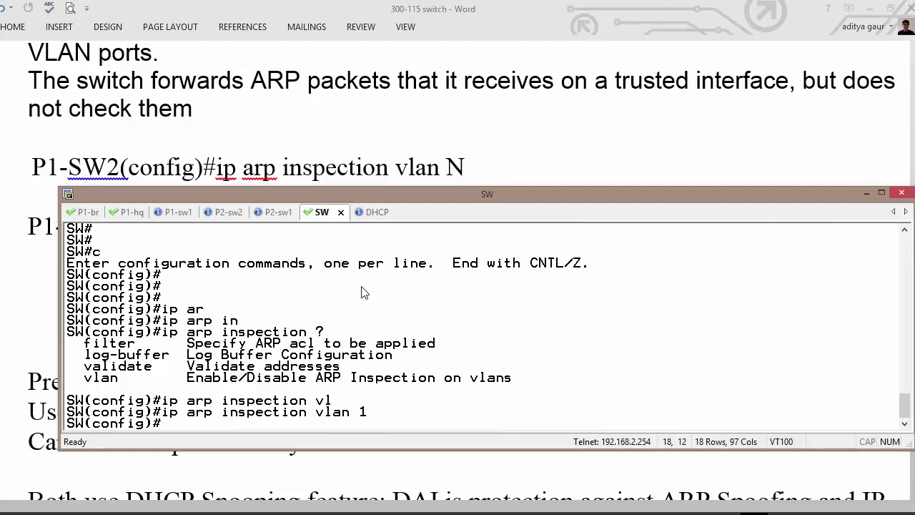
{"action": "left_click", "coordinate": [87, 212]}
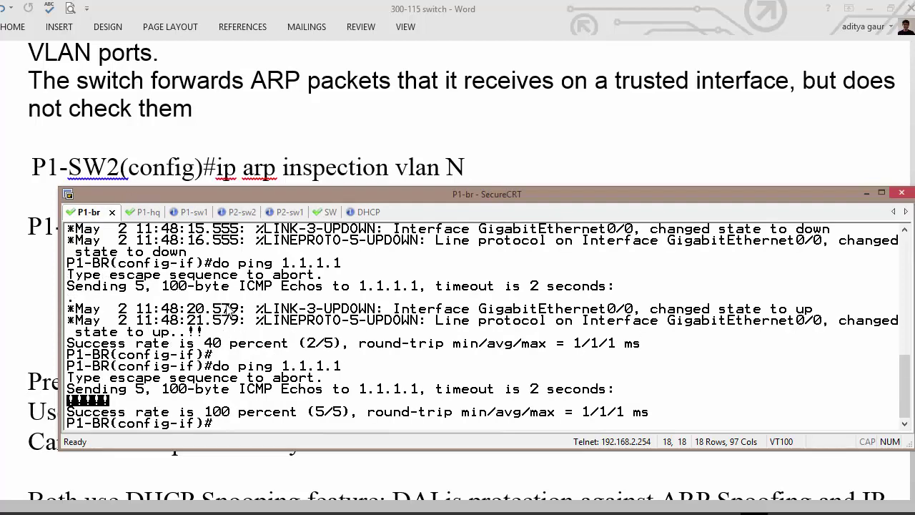
Exit interface mode on P1-BR and reset g0/0 with default interface g0/0
{"action": "key", "text": "Return"}
{"action": "key", "text": "Return"}
{"action": "type", "text": "exit"}
{"action": "key", "text": "Return"}
{"action": "key", "text": "Return"}
{"action": "key", "text": "Return"}
{"action": "type", "text": "d"}
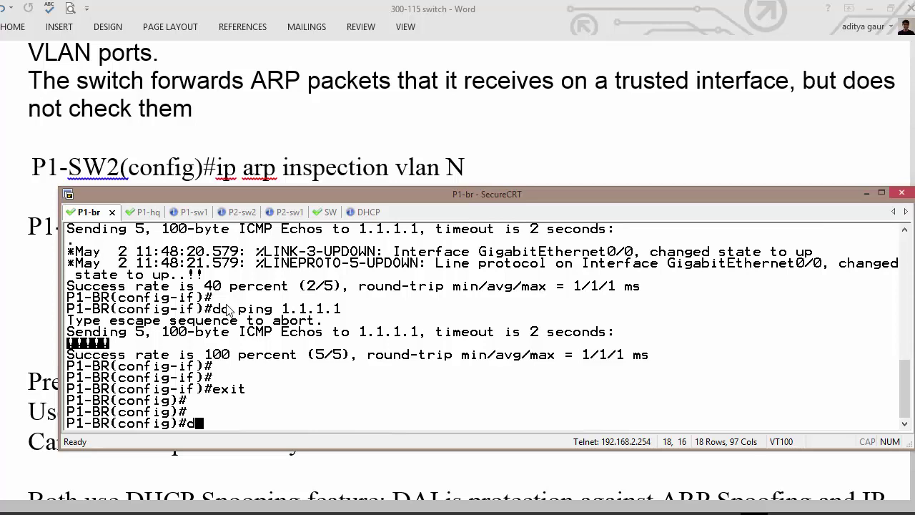
{"action": "type", "text": "efa"}
{"action": "key", "text": "Tab"}
{"action": "type", "text": "au"}
{"action": "key", "text": "Tab"}
{"action": "type", "text": "in"}
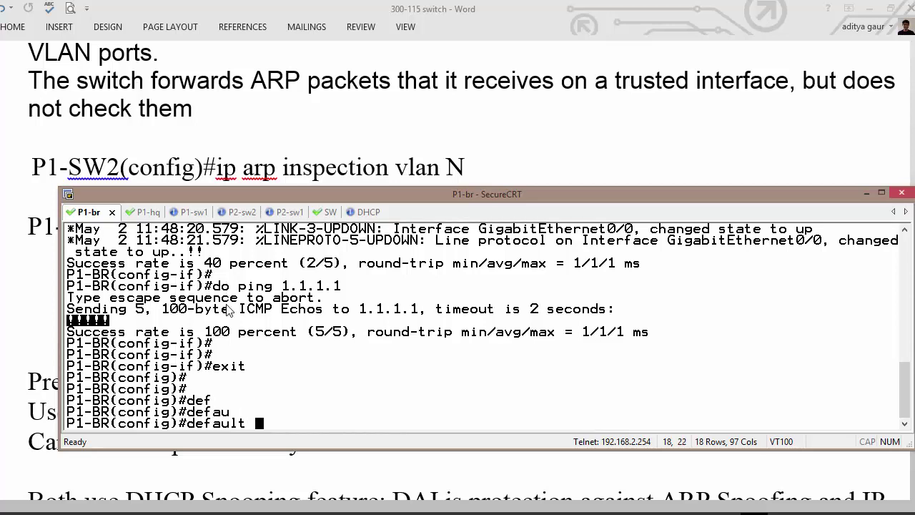
{"action": "key", "text": "Tab"}
{"action": "type", "text": "g0/0"}
{"action": "key", "text": "Return"}
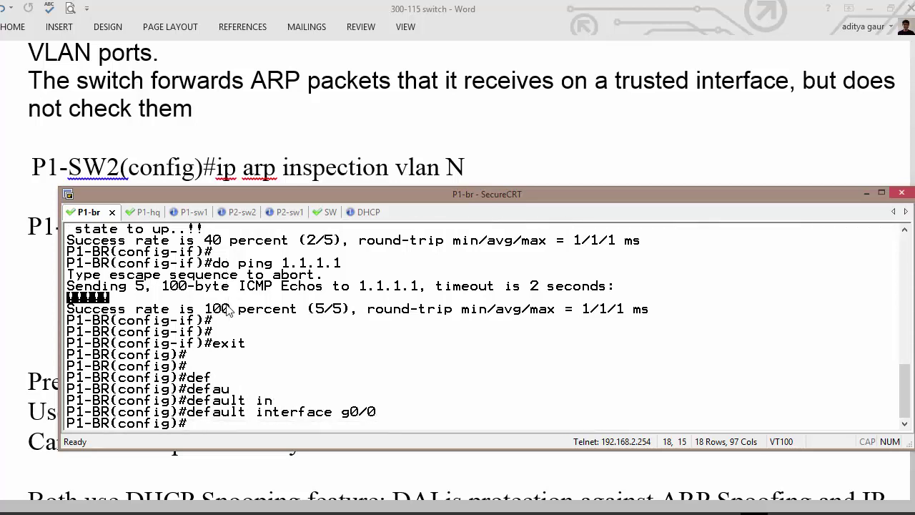
Configure P1-BR's g0/0 with ip address dhcp and no shutdown
{"action": "type", "text": "in tg0/0"}
{"action": "key", "text": "BackSpace"}
{"action": "key", "text": "BackSpace"}
{"action": "key", "text": "BackSpace"}
{"action": "key", "text": "BackSpace"}
{"action": "key", "text": "BackSpace"}
{"action": "type", "text": "t "}
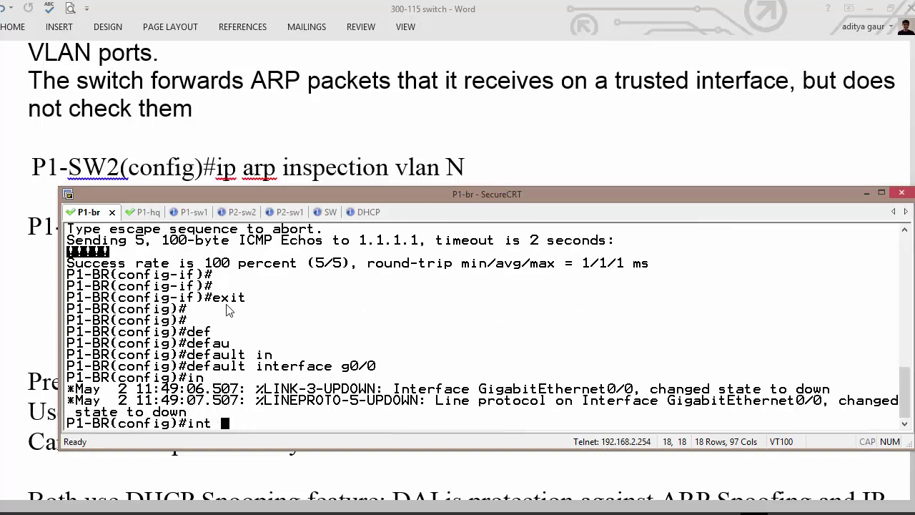
{"action": "type", "text": "g0/0"}
{"action": "key", "text": "Return"}
{"action": "type", "text": "ip add"}
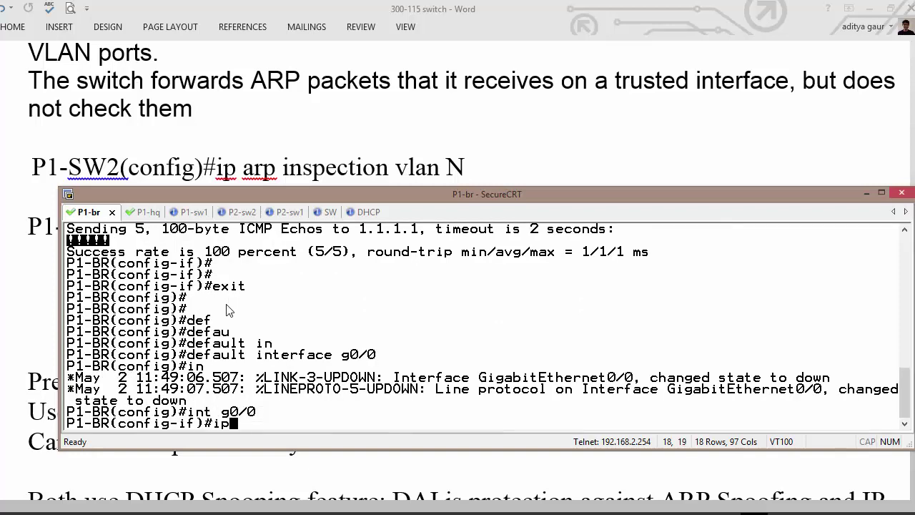
{"action": "key", "text": "Tab"}
{"action": "type", "text": "dh"}
{"action": "key", "text": "Tab"}
{"action": "key", "text": "Return"}
{"action": "type", "text": "no shutdown"}
{"action": "key", "text": "Tab"}
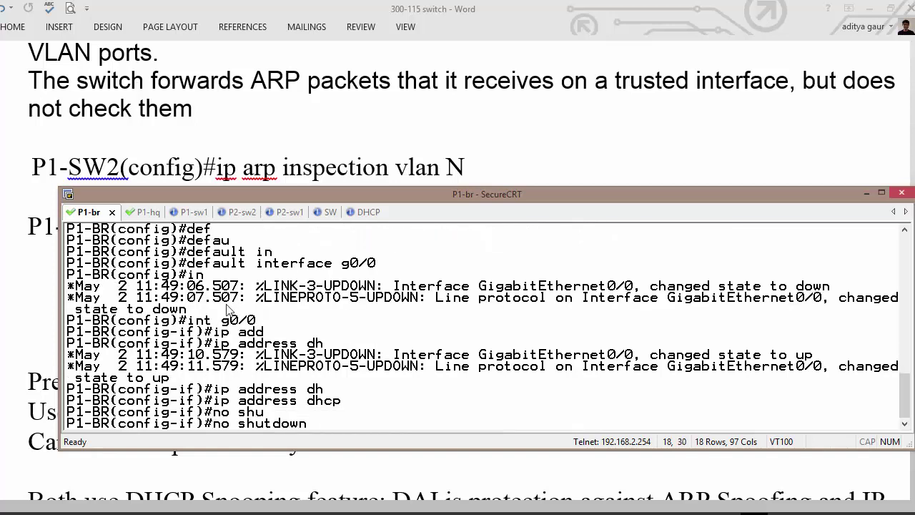
{"action": "key", "text": "Return"}
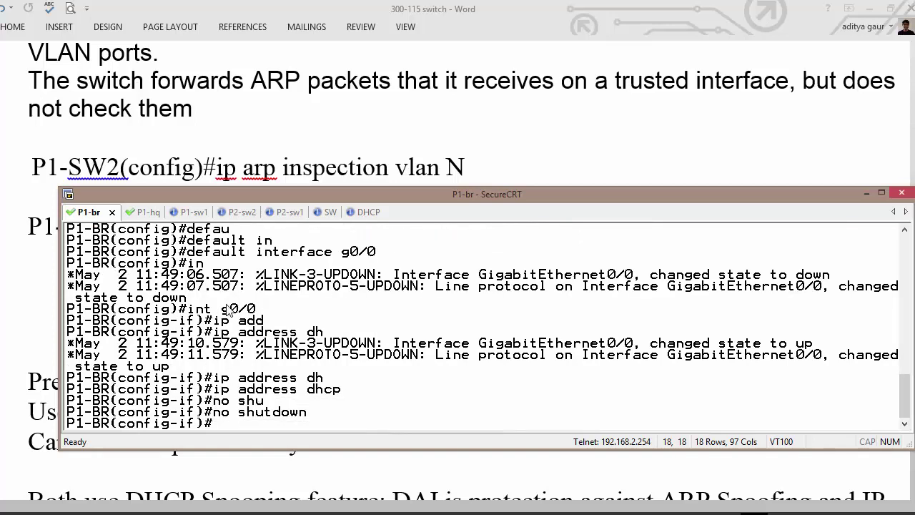
{"action": "left_click", "coordinate": [869, 10]}
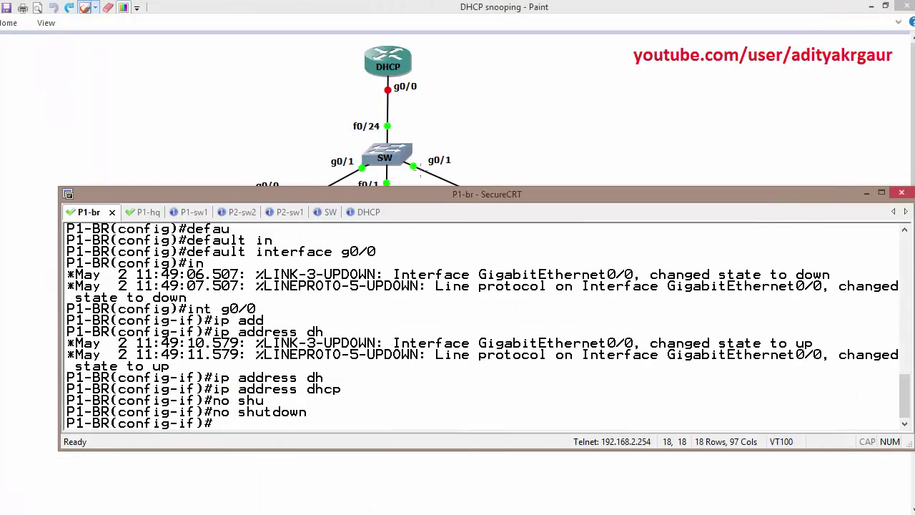
Mark Client2's g0/0 port with an arrow on the topology diagram in Paint
{"action": "left_click_drag", "start_coordinate": [423, 192], "coordinate": [393, 221]}
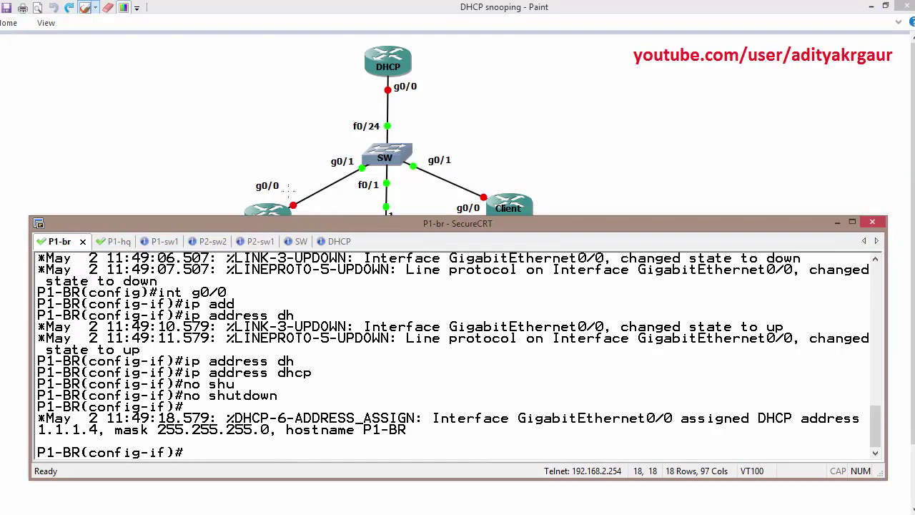
{"action": "left_click_drag", "start_coordinate": [285, 188], "coordinate": [308, 201]}
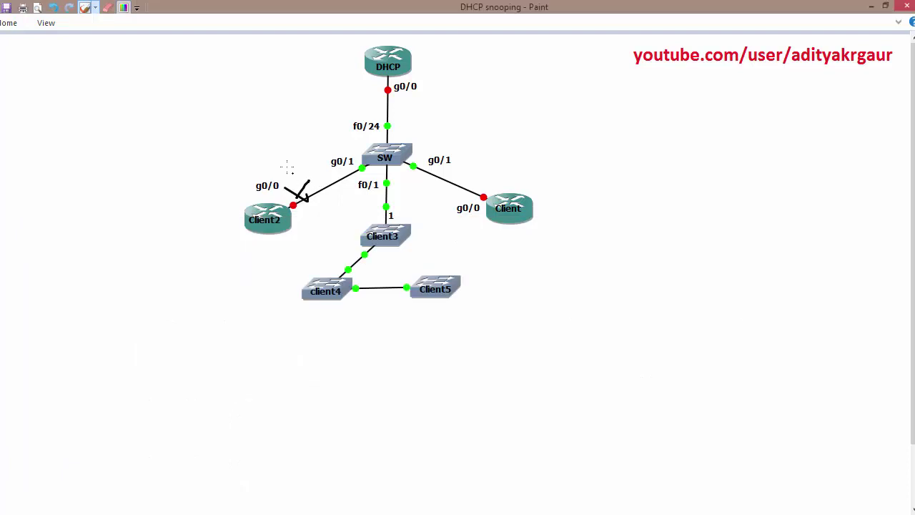
{"action": "left_click_drag", "start_coordinate": [287, 168], "coordinate": [315, 147]}
{"action": "key", "text": "ctrl+z"}
{"action": "key", "text": "ctrl+z"}
On switch SW, run 'do show ip dhcp snooping binding' to list the DHCP leases
{"action": "key", "text": "alt+Tab"}
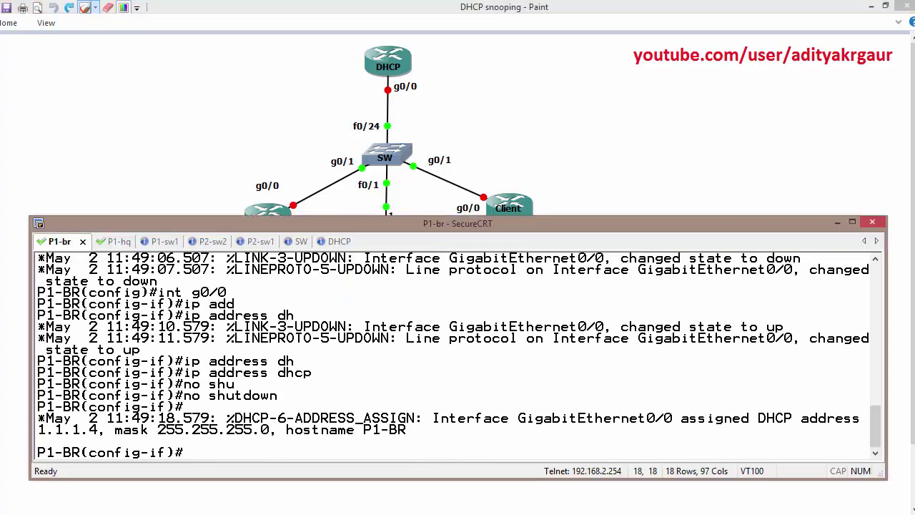
{"action": "left_click", "coordinate": [309, 243]}
{"action": "key", "text": "Return"}
{"action": "key", "text": "Return"}
{"action": "key", "text": "Return"}
{"action": "key", "text": "Return"}
{"action": "key", "text": "Return"}
{"action": "key", "text": "Return"}
{"action": "key", "text": "Return"}
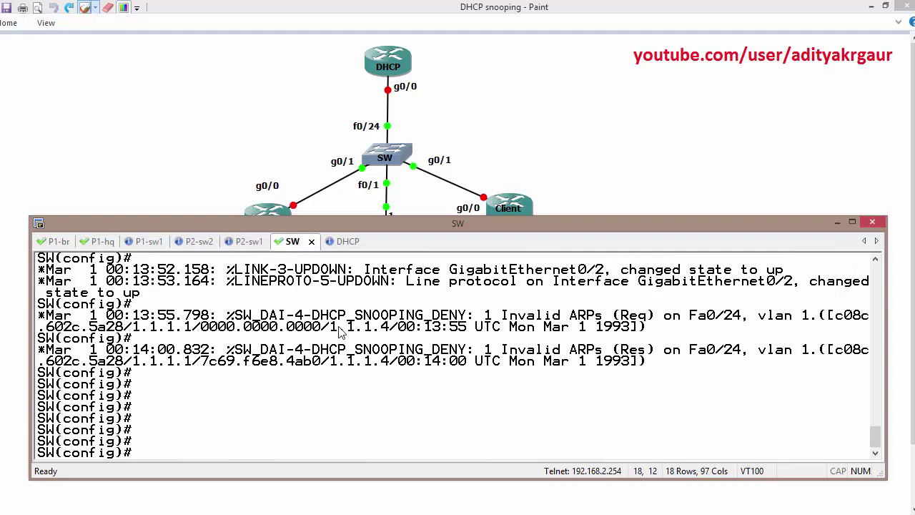
{"action": "type", "text": "do sh"}
{"action": "key", "text": "BackSpace"}
{"action": "type", "text": "o ip dh"}
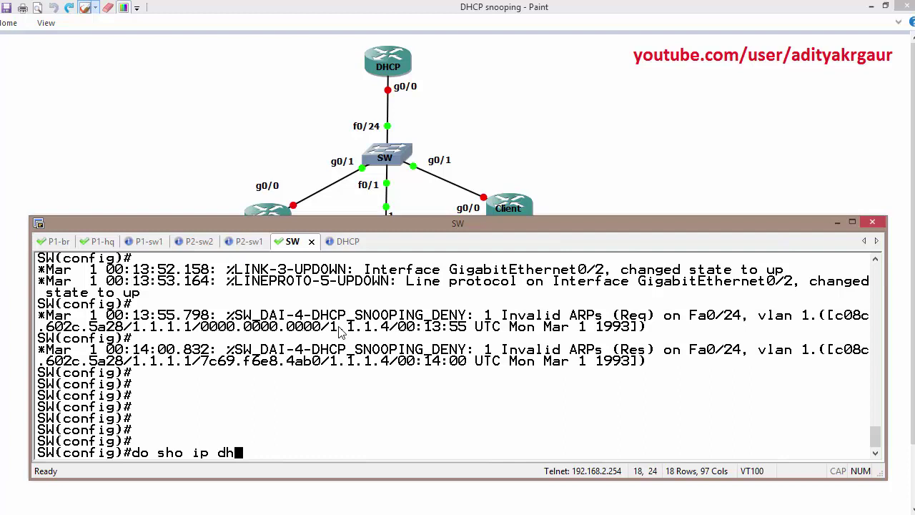
{"action": "type", "text": " sno bi"}
{"action": "key", "text": "Return"}
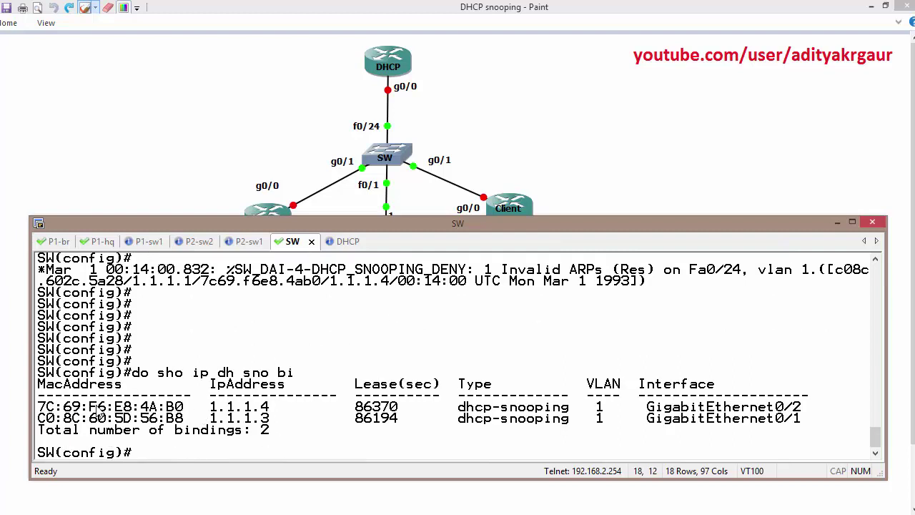
Highlight the 1.1.1.4 and 1.1.1.3 lease rows, then go back to the P1-BR session
{"action": "left_click_drag", "start_coordinate": [39, 410], "coordinate": [489, 425]}
{"action": "left_click", "coordinate": [60, 242]}
{"action": "key", "text": "Return"}
{"action": "key", "text": "Return"}
{"action": "key", "text": "Return"}
{"action": "key", "text": "Return"}
{"action": "key", "text": "Return"}
{"action": "key", "text": "Return"}
{"action": "key", "text": "Return"}
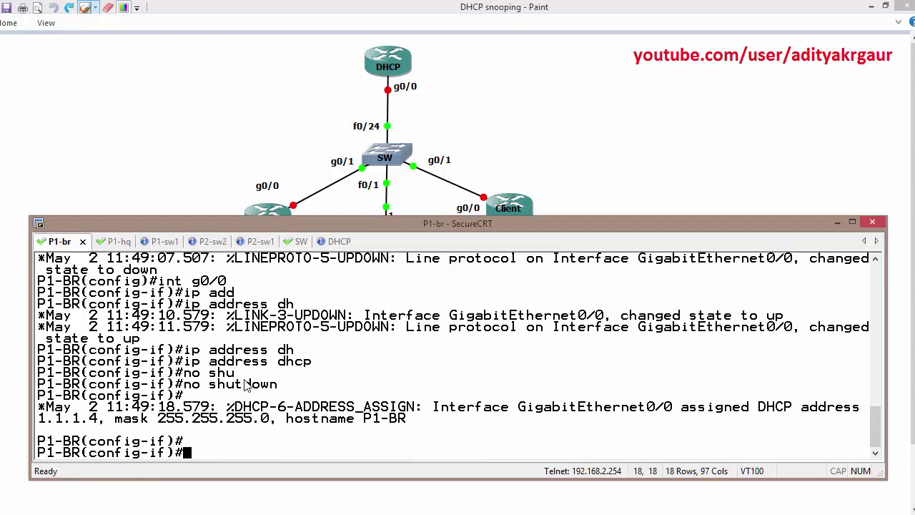
{"action": "key", "text": "Return"}
{"action": "key", "text": "Return"}
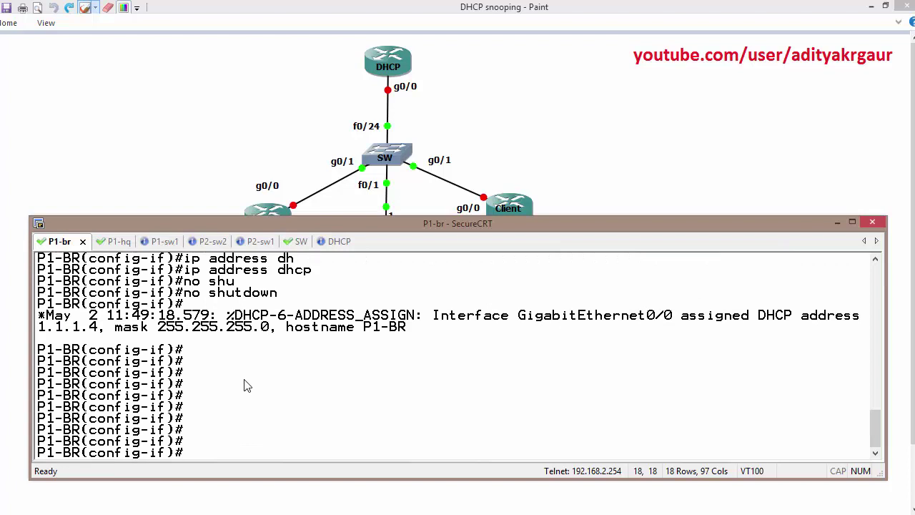